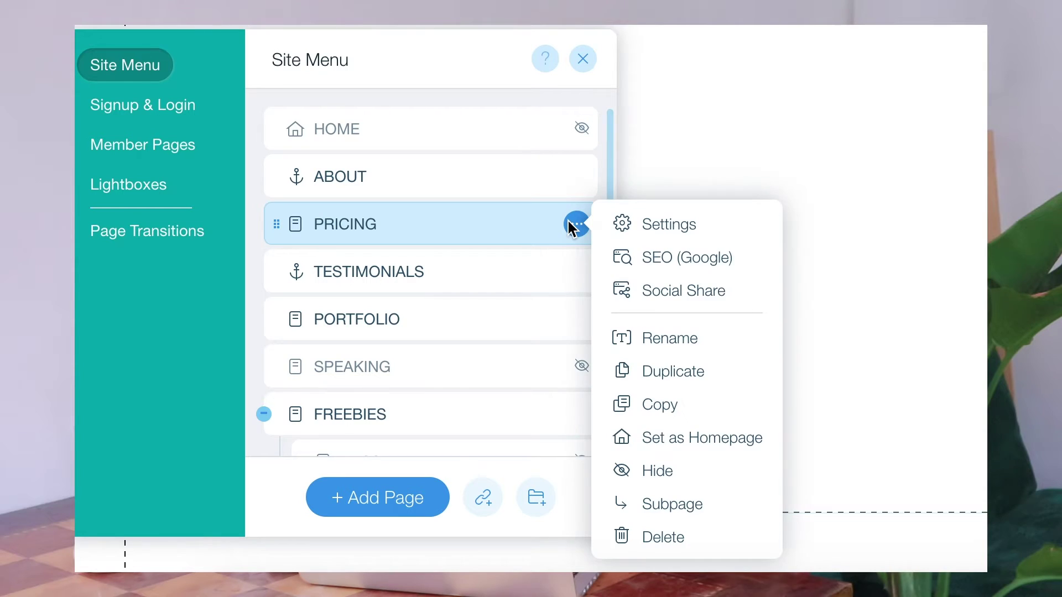
- Hide the PRICING page from the site menu and reopen its options menu
{"action": "left_click", "coordinate": [656, 471]}
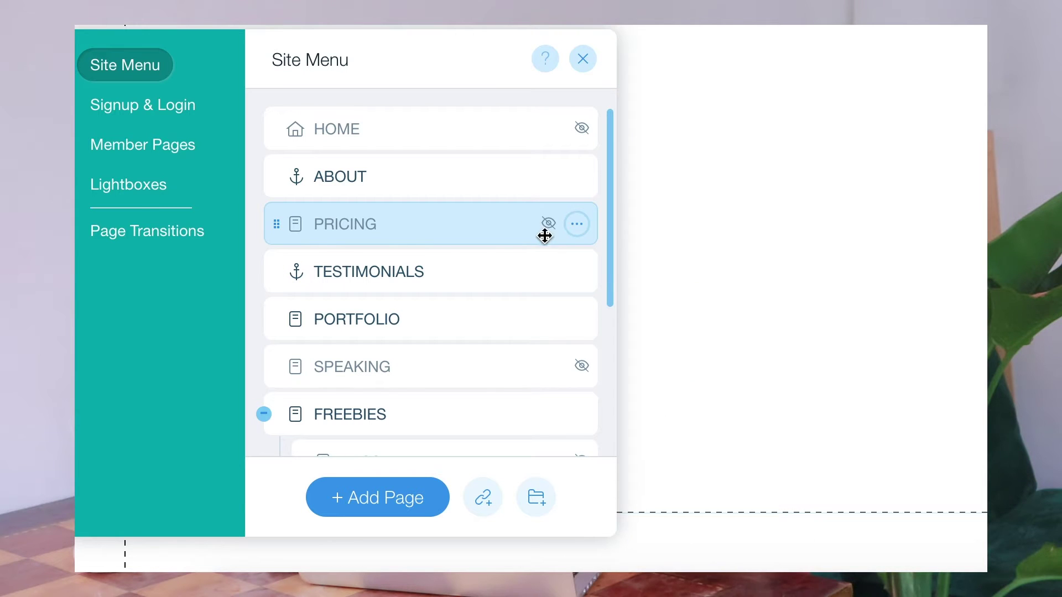
{"action": "left_click", "coordinate": [577, 227]}
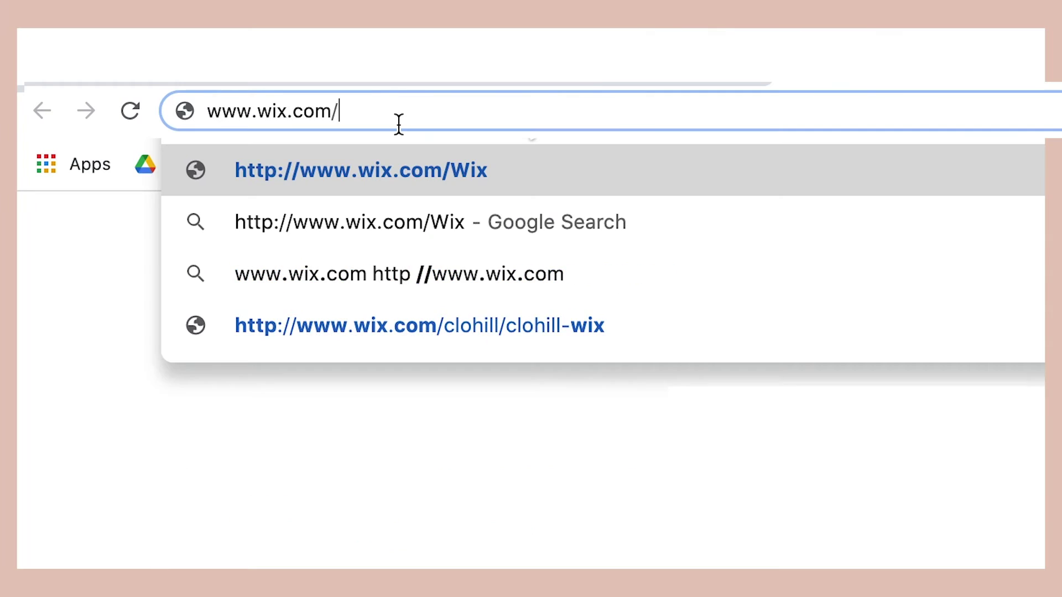
- Enter the account username and start a new Business website from a template
{"action": "type", "text": "BrittanyN"}
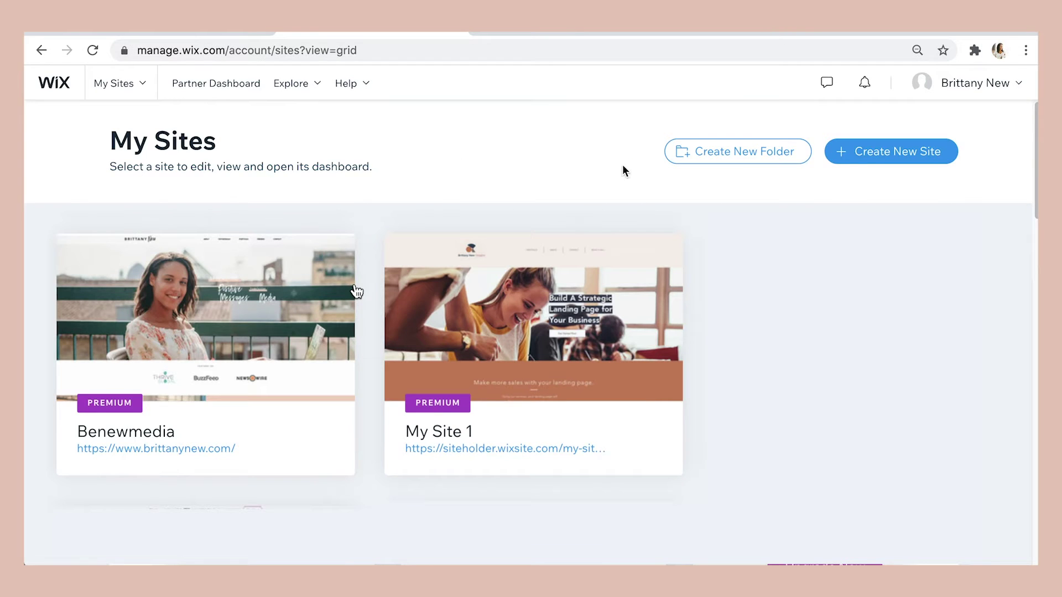
{"action": "left_click", "coordinate": [894, 157]}
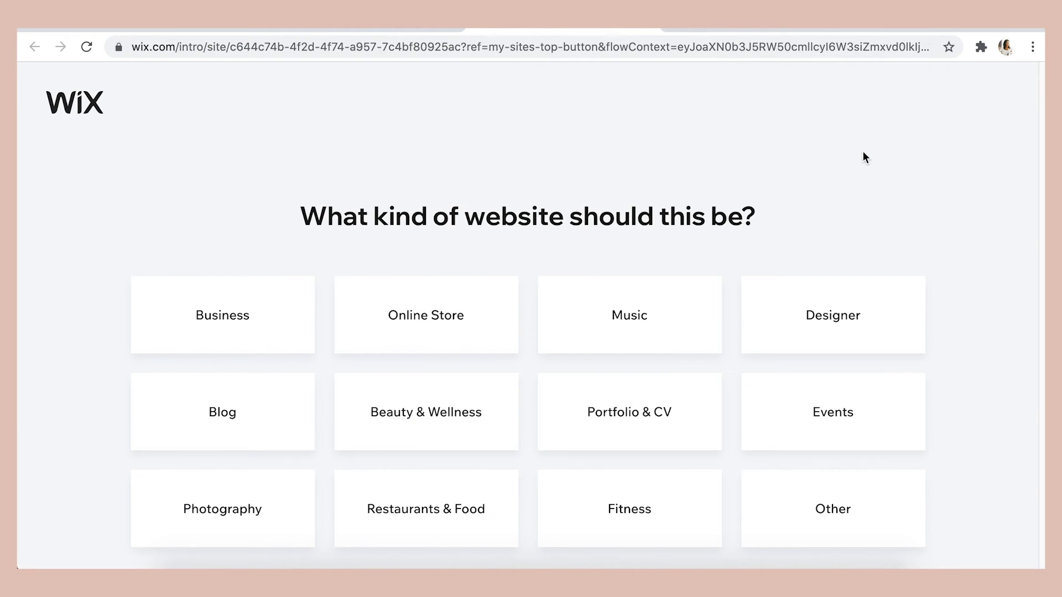
{"action": "left_click", "coordinate": [247, 321]}
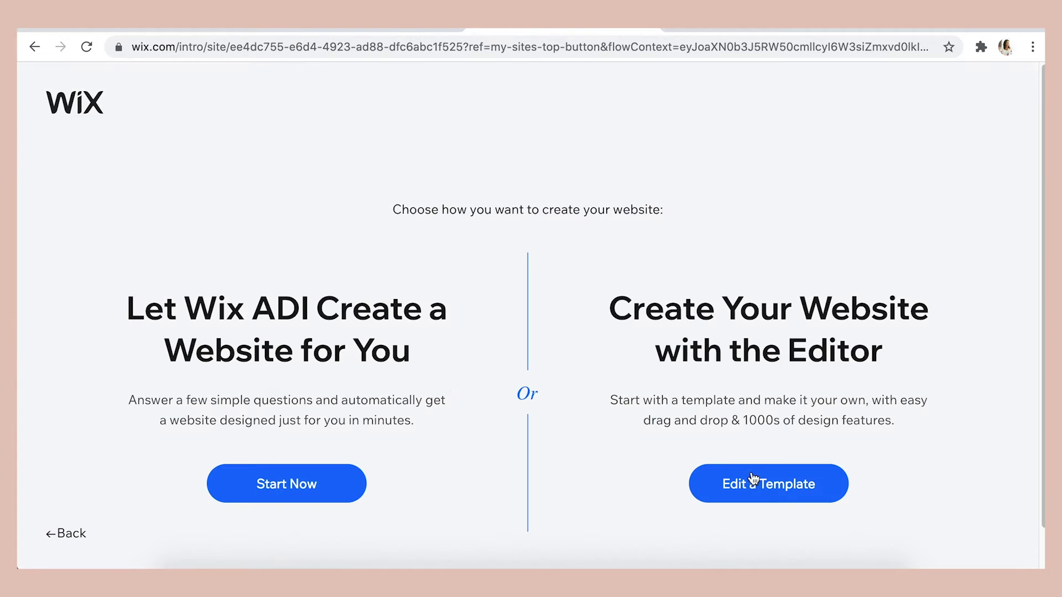
{"action": "left_click", "coordinate": [755, 480]}
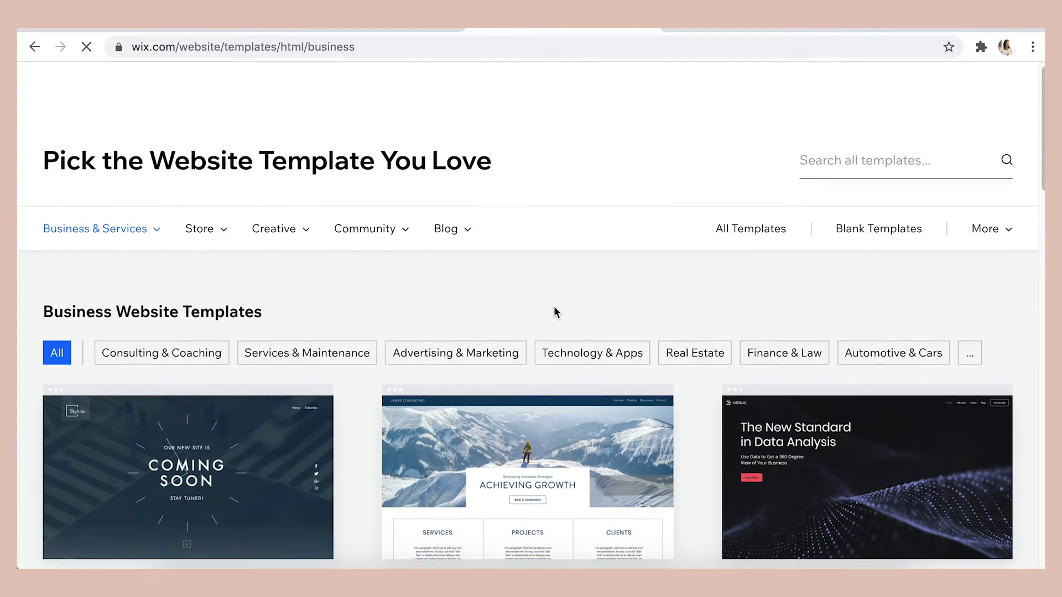
- Browse the Business template gallery, then bring up My Site 1's site actions
{"action": "scroll", "coordinate": [555, 307], "scroll_direction": "down", "scroll_amount": 3}
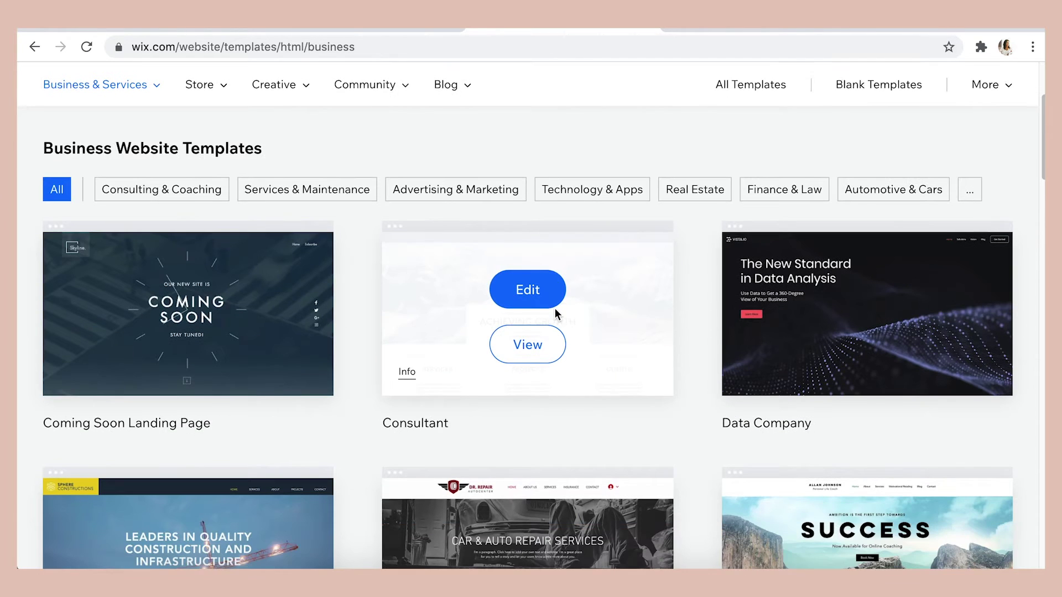
{"action": "scroll", "coordinate": [555, 308], "scroll_direction": "down", "scroll_amount": 1}
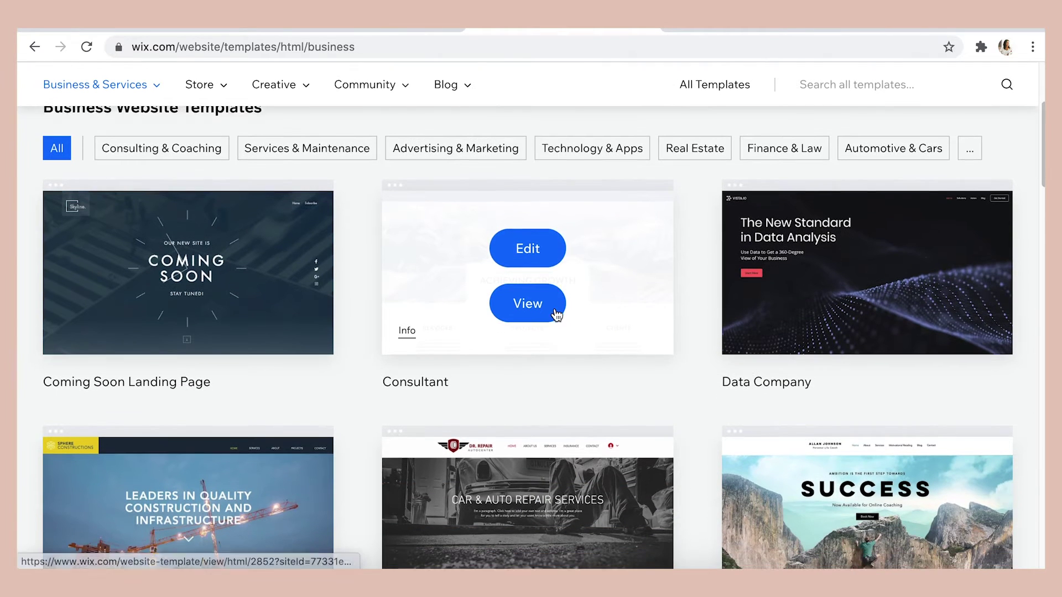
{"action": "scroll", "coordinate": [555, 314], "scroll_direction": "down", "scroll_amount": 1}
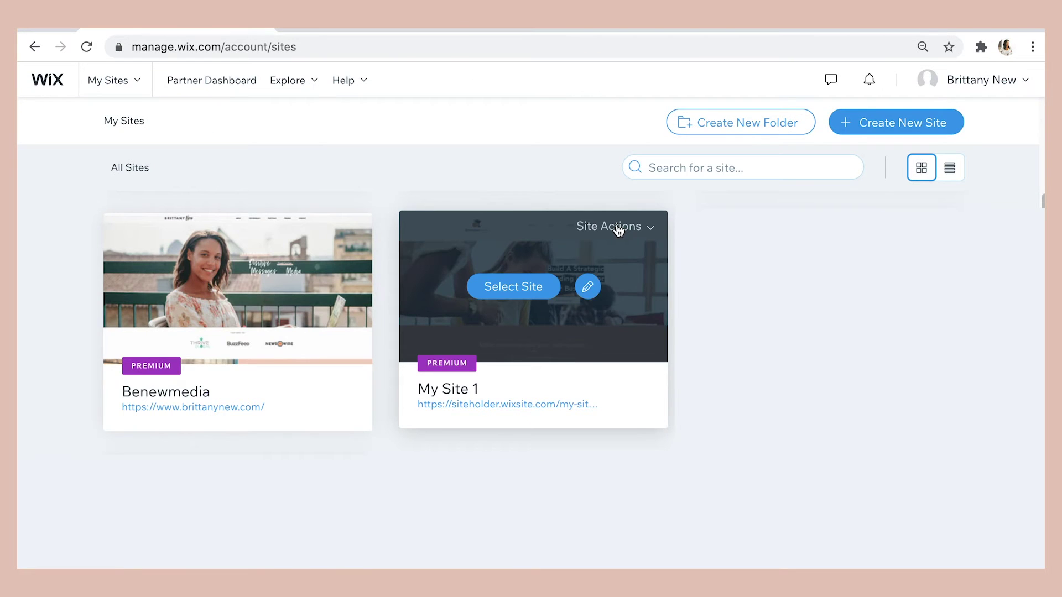
{"action": "left_click", "coordinate": [616, 227]}
- Edit My Site 1, review the 2021 Rates plans, and open the App Market
{"action": "left_click", "coordinate": [637, 267]}
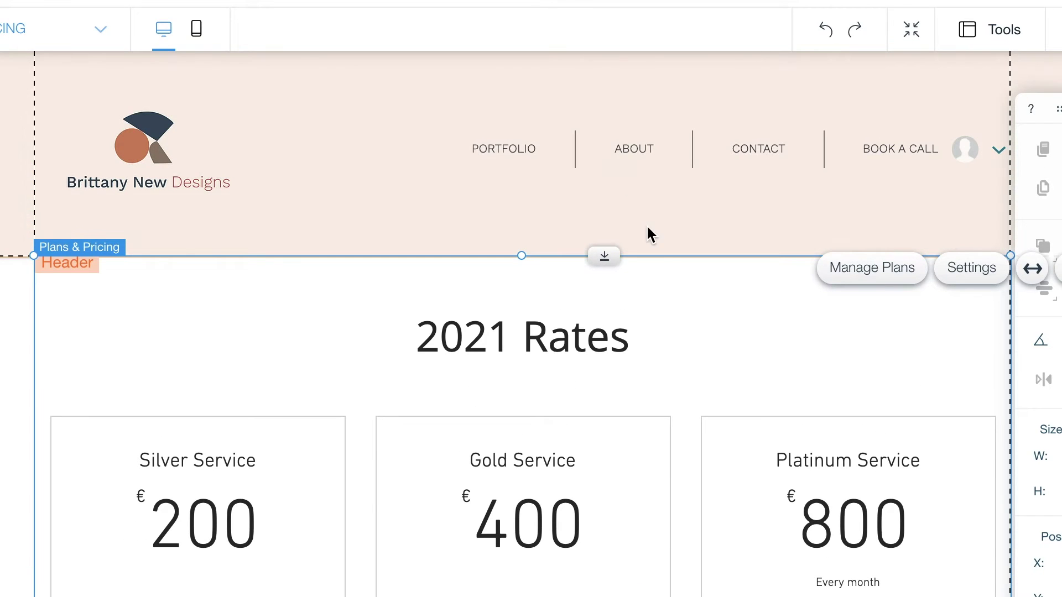
{"action": "scroll", "coordinate": [691, 297], "scroll_direction": "down", "scroll_amount": 4}
{"action": "scroll", "coordinate": [691, 298], "scroll_direction": "down", "scroll_amount": 3}
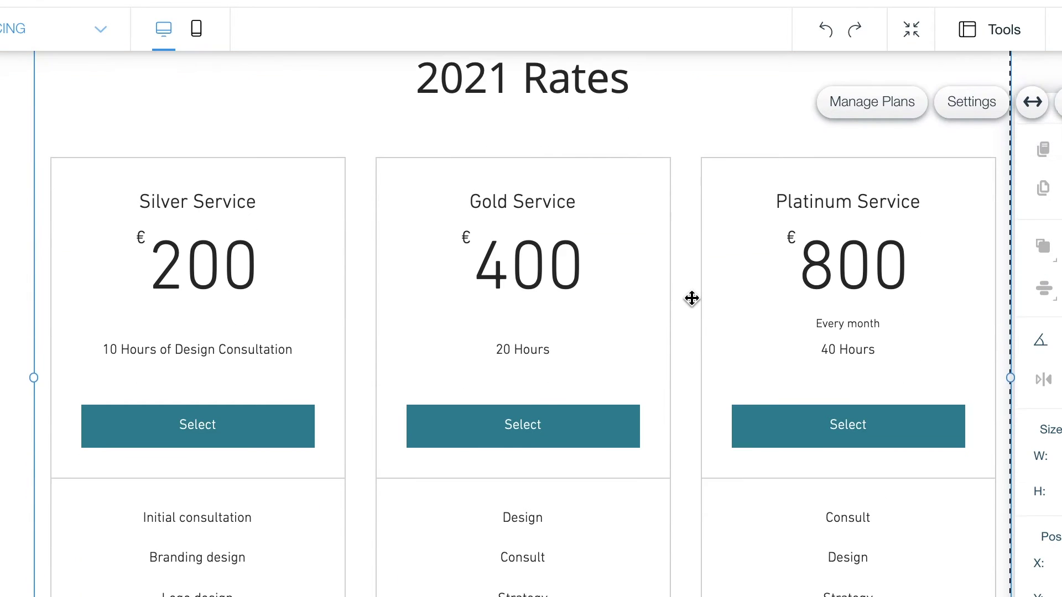
{"action": "scroll", "coordinate": [692, 298], "scroll_direction": "down", "scroll_amount": 3}
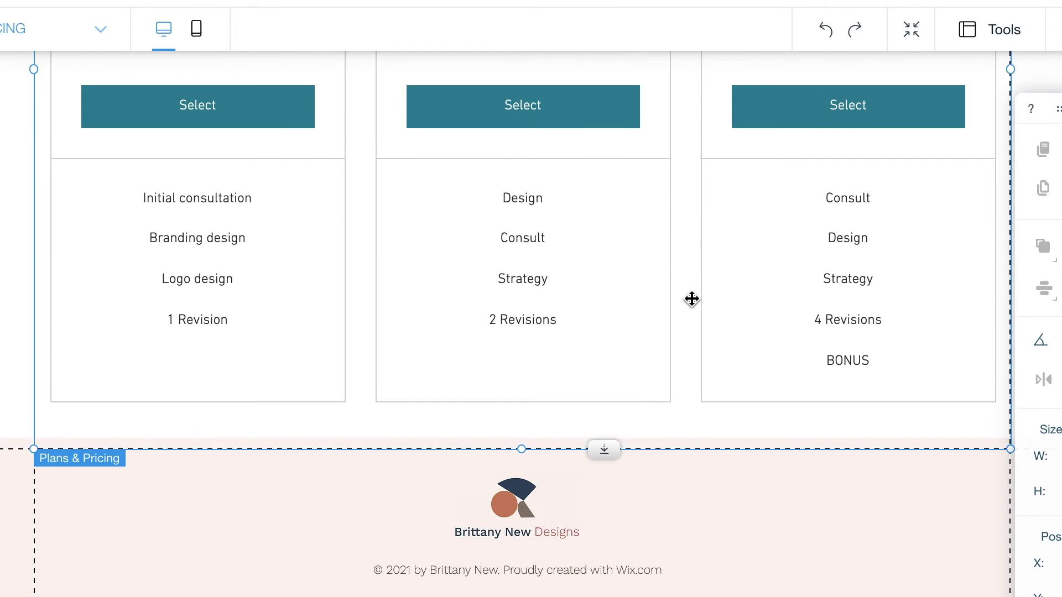
{"action": "scroll", "coordinate": [692, 299], "scroll_direction": "up", "scroll_amount": 5}
{"action": "scroll", "coordinate": [691, 299], "scroll_direction": "up", "scroll_amount": 6}
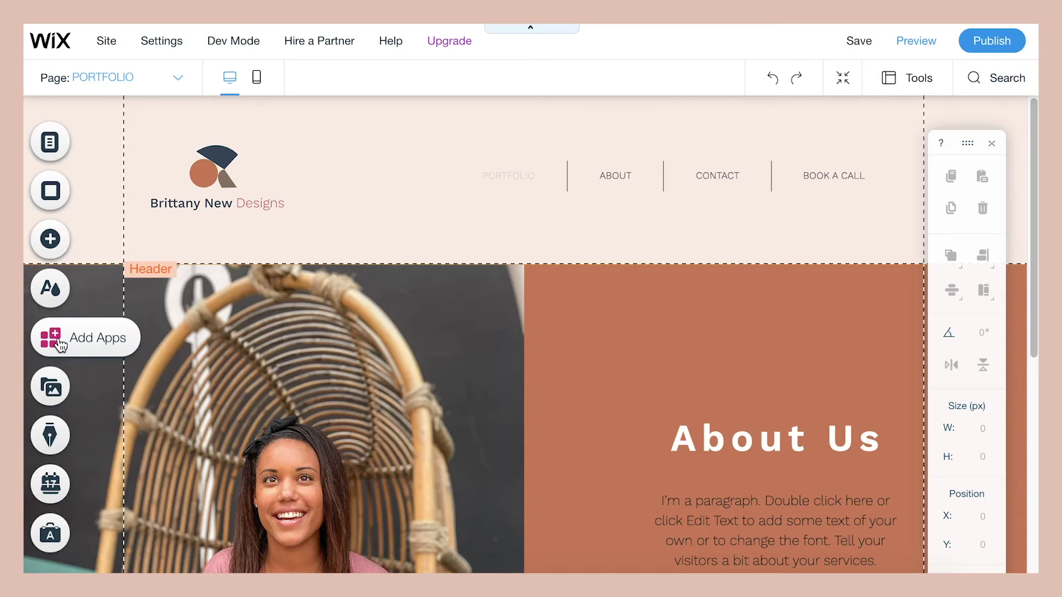
{"action": "left_click", "coordinate": [50, 337]}
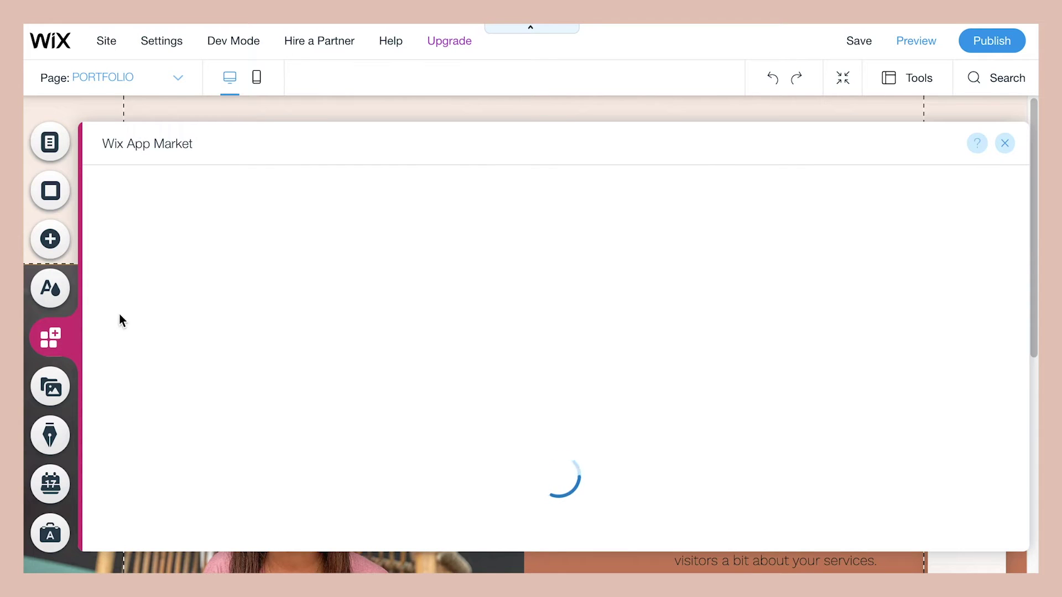
- Search the App Market for 'pricing' and add Wix Pricing Plans to the site
{"action": "left_click", "coordinate": [246, 193]}
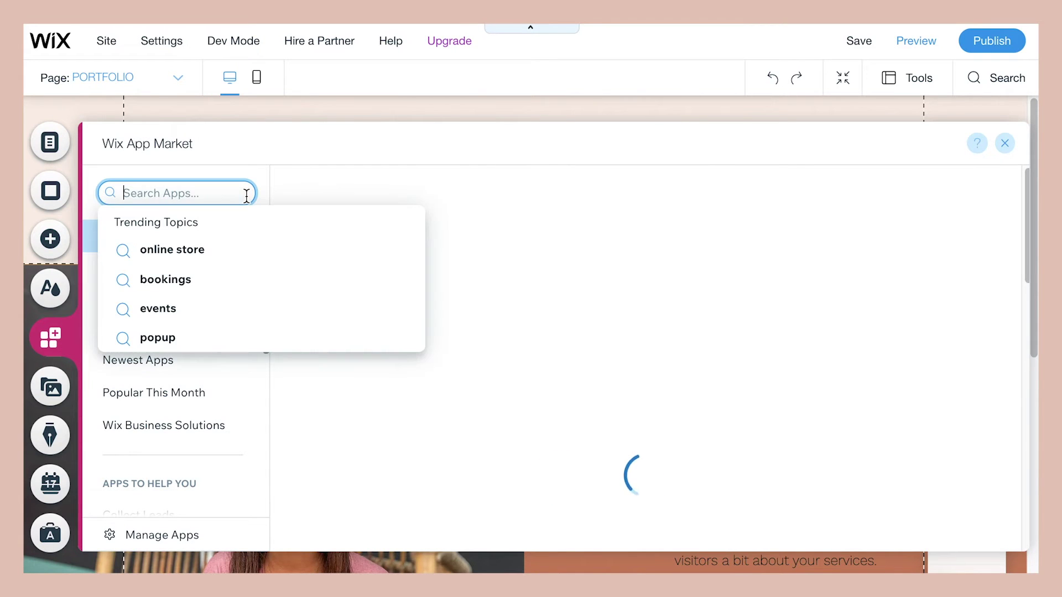
{"action": "type", "text": "pricing"}
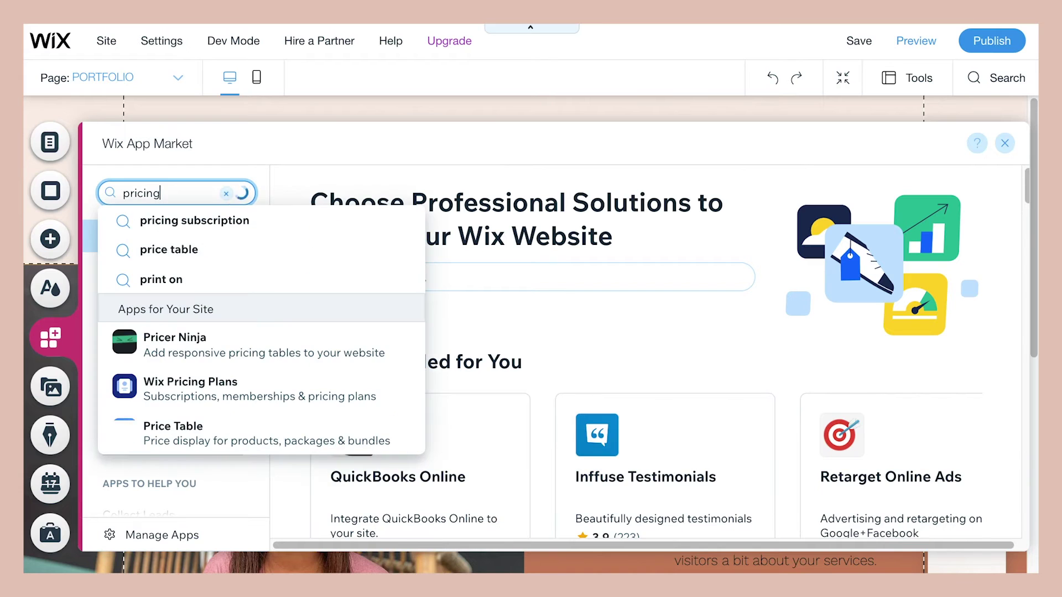
{"action": "left_click", "coordinate": [219, 381]}
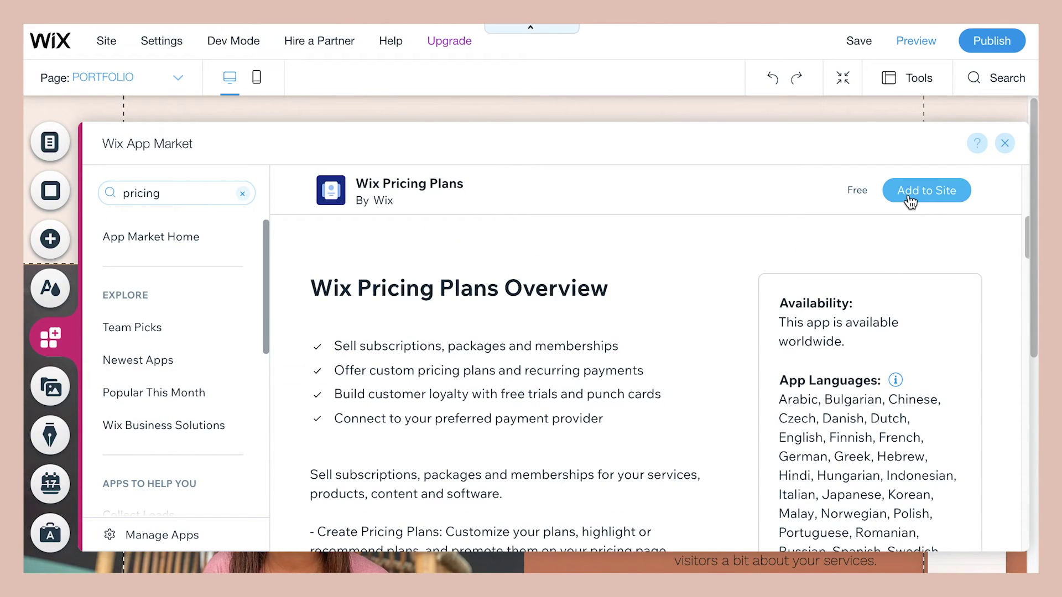
{"action": "left_click", "coordinate": [910, 194]}
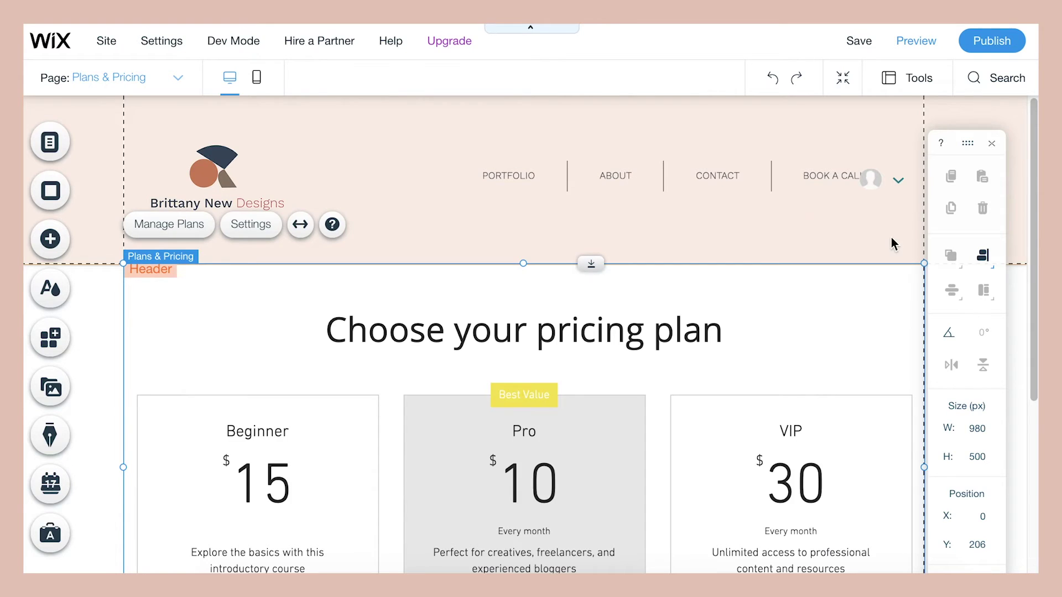
- In Manage Pages, rename the Plans & Pricing page to PRICING and reopen its options
{"action": "left_click", "coordinate": [176, 78]}
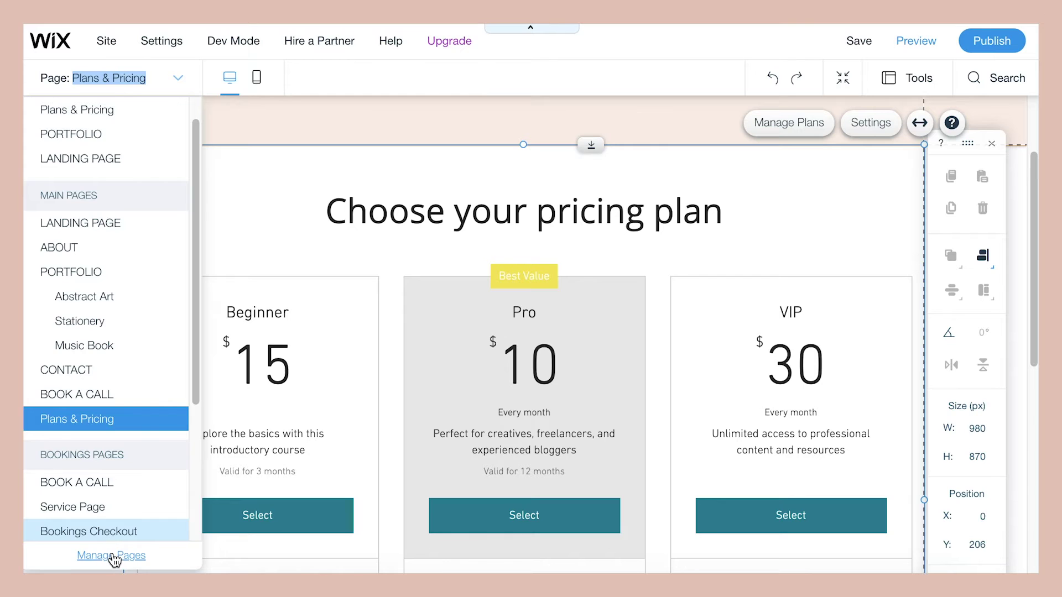
{"action": "left_click", "coordinate": [113, 557]}
{"action": "scroll", "coordinate": [375, 375], "scroll_direction": "down", "scroll_amount": 1}
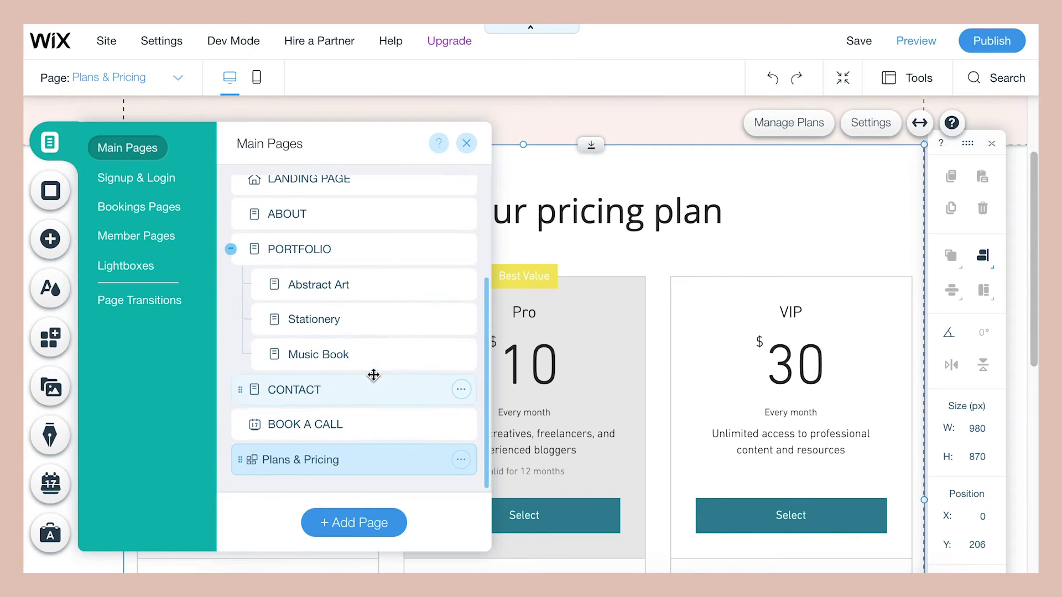
{"action": "left_click", "coordinate": [460, 460]}
{"action": "left_click", "coordinate": [528, 412]}
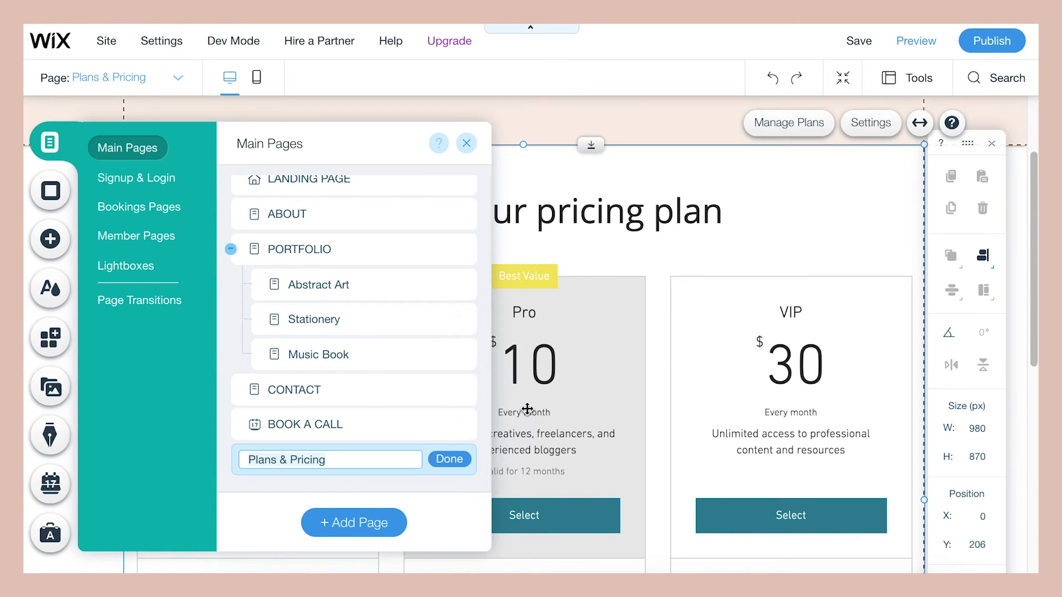
{"action": "type", "text": "PRICING"}
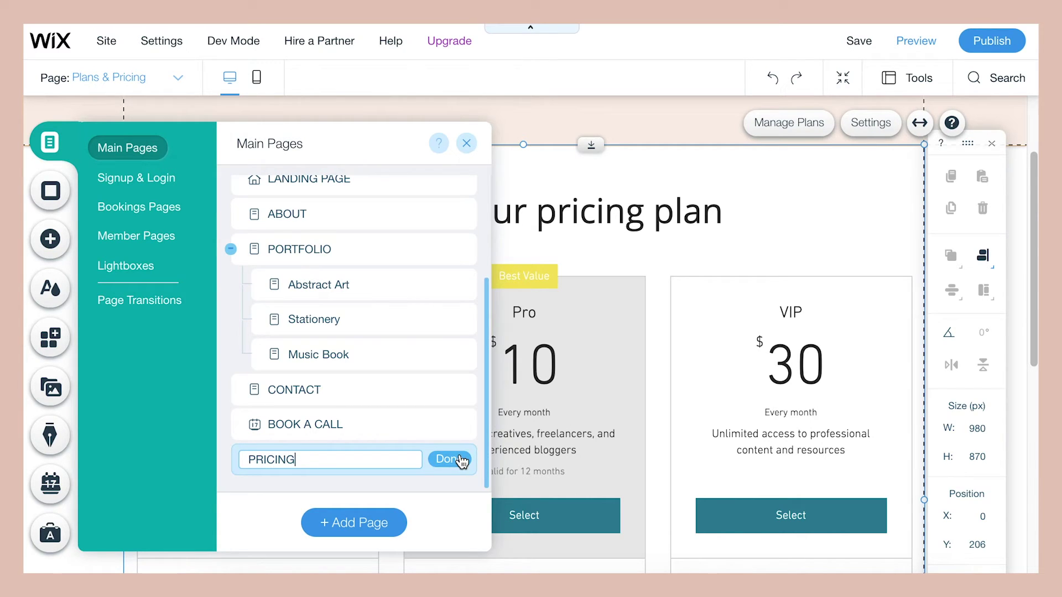
{"action": "left_click", "coordinate": [461, 460]}
{"action": "left_click", "coordinate": [463, 462]}
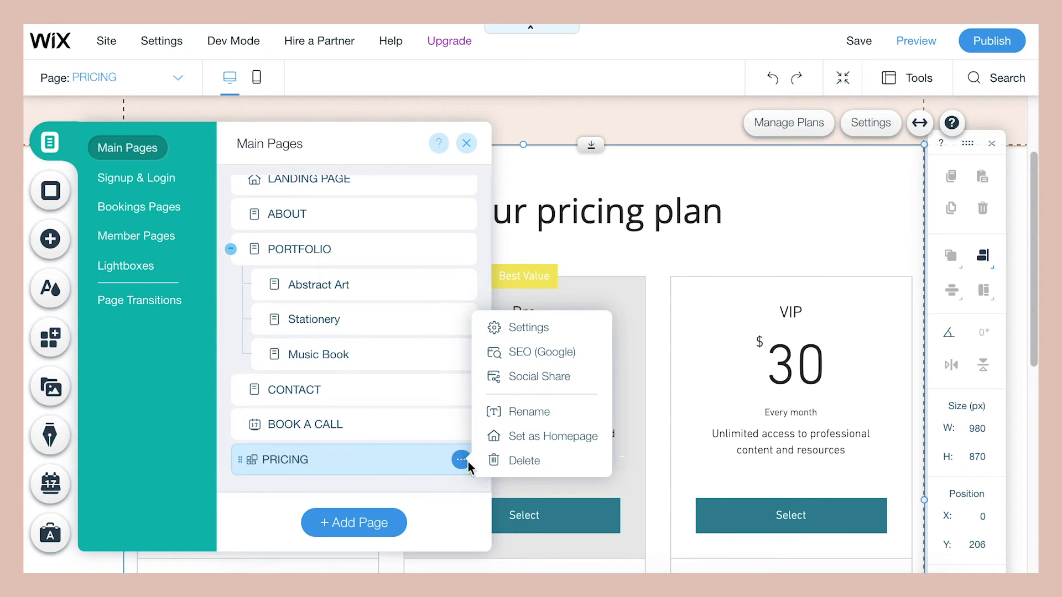
{"action": "left_click", "coordinate": [576, 225]}
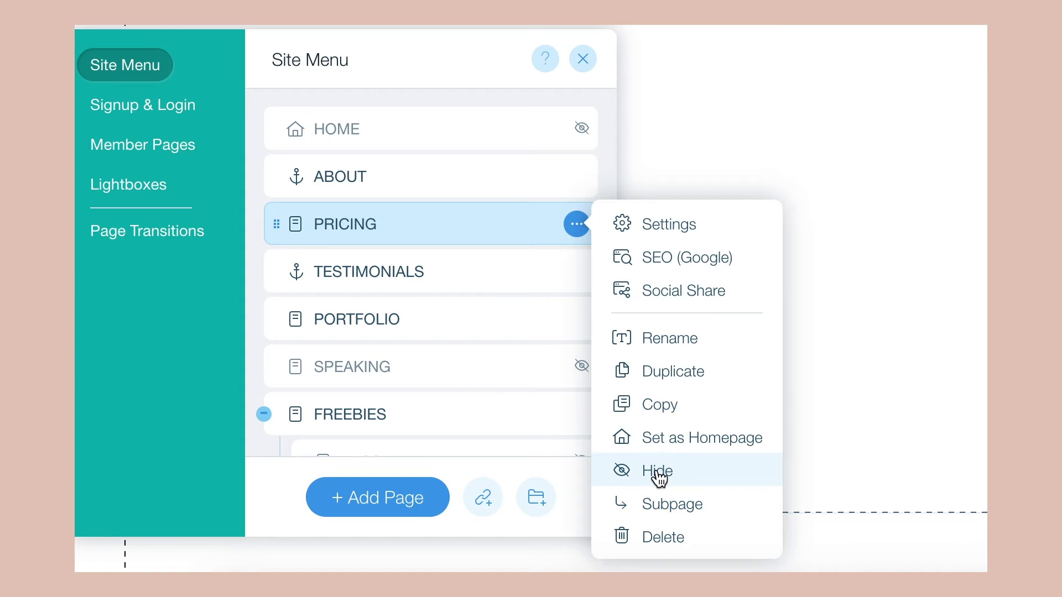
{"action": "left_click", "coordinate": [658, 474]}
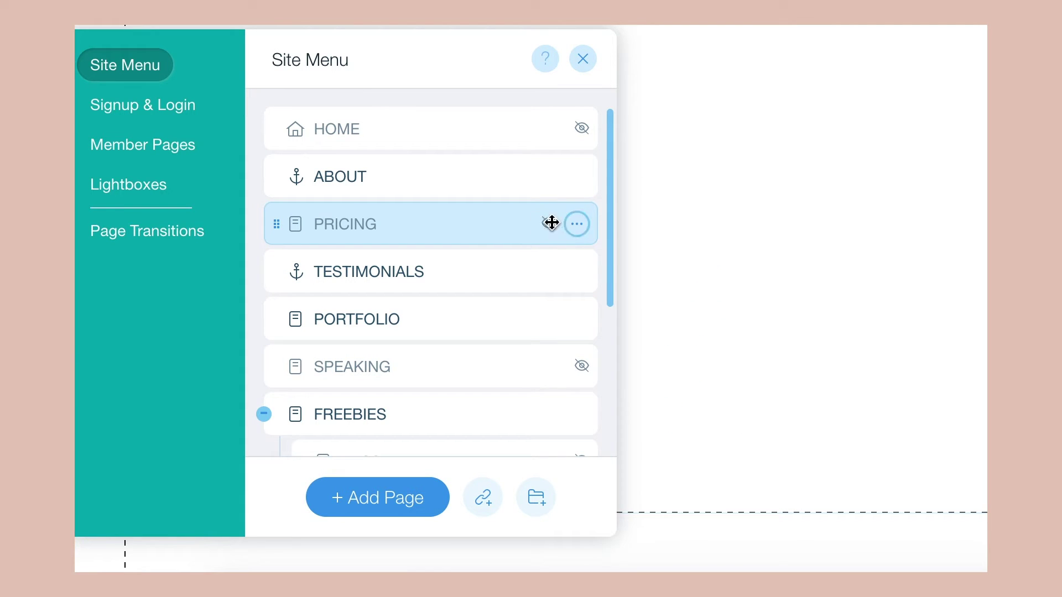
{"action": "left_click", "coordinate": [578, 224]}
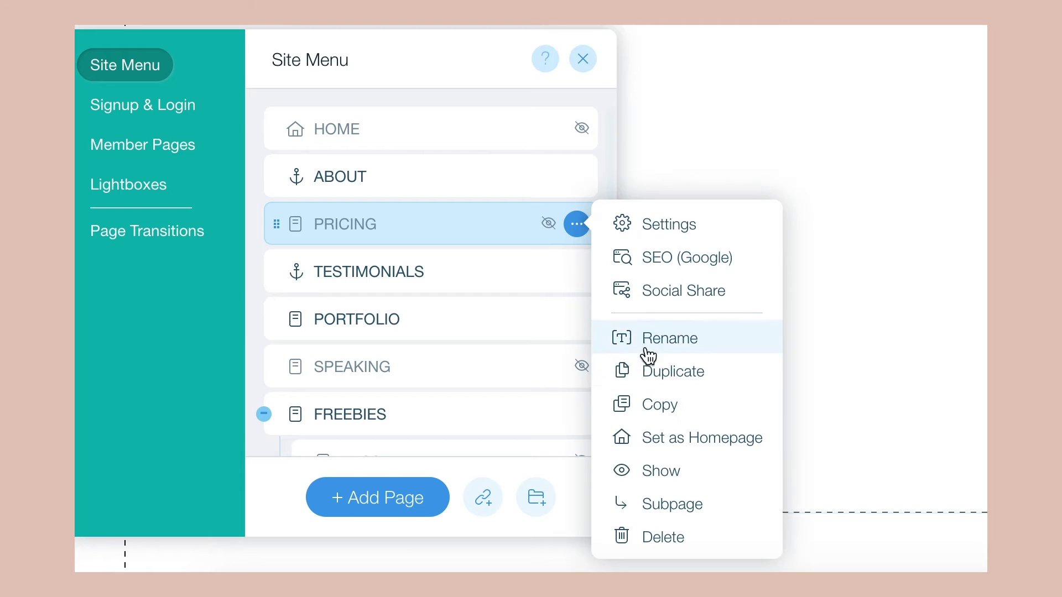
{"action": "left_click", "coordinate": [677, 469]}
{"action": "left_click", "coordinate": [577, 224]}
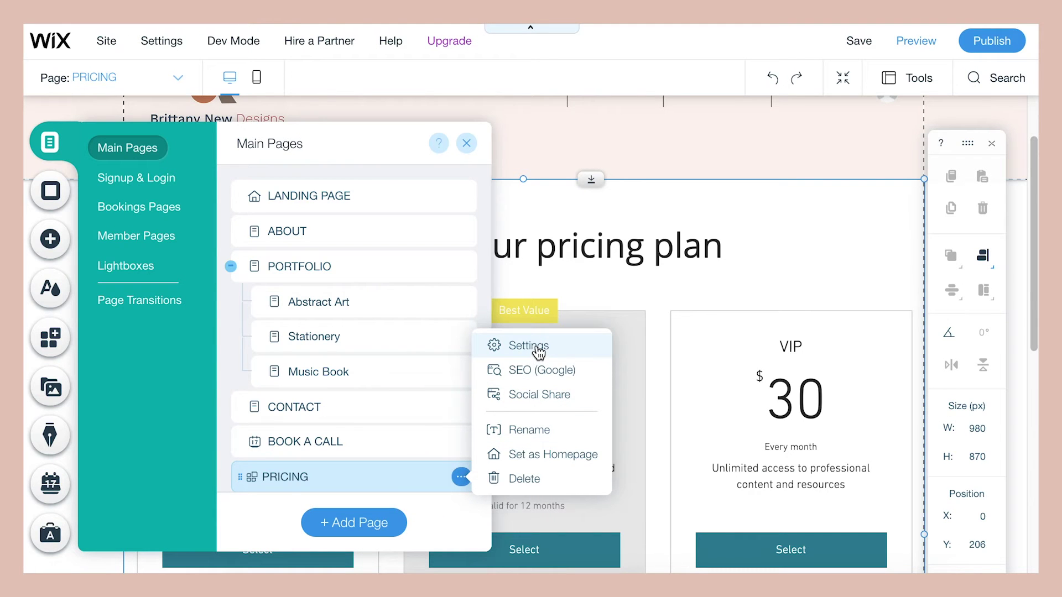
- Open the PRICING page's SEO (Google) settings and start editing its URL slug
{"action": "left_click", "coordinate": [539, 370]}
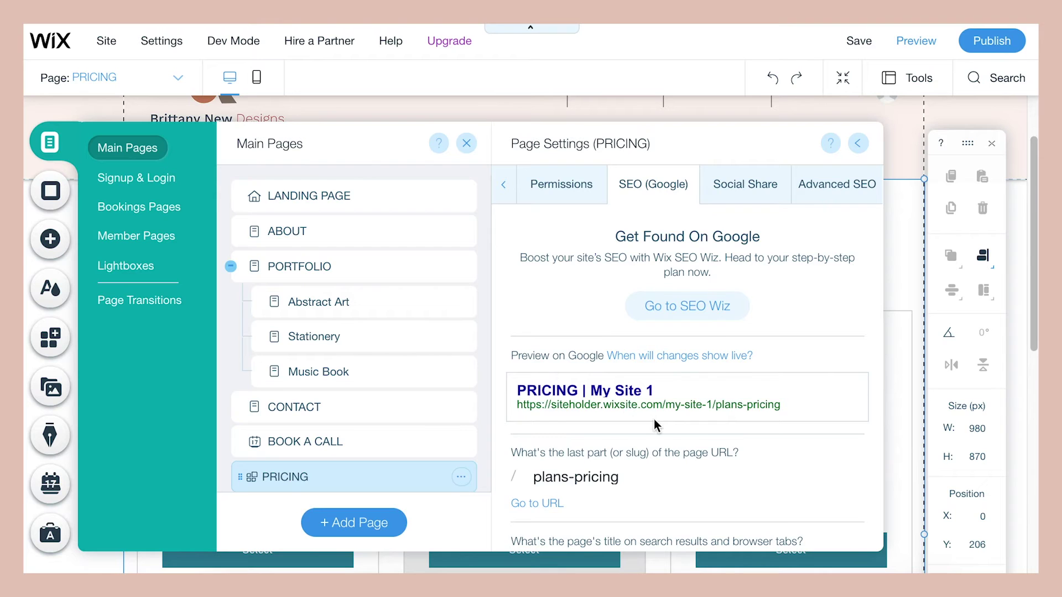
{"action": "scroll", "coordinate": [587, 409], "scroll_direction": "down", "scroll_amount": 1}
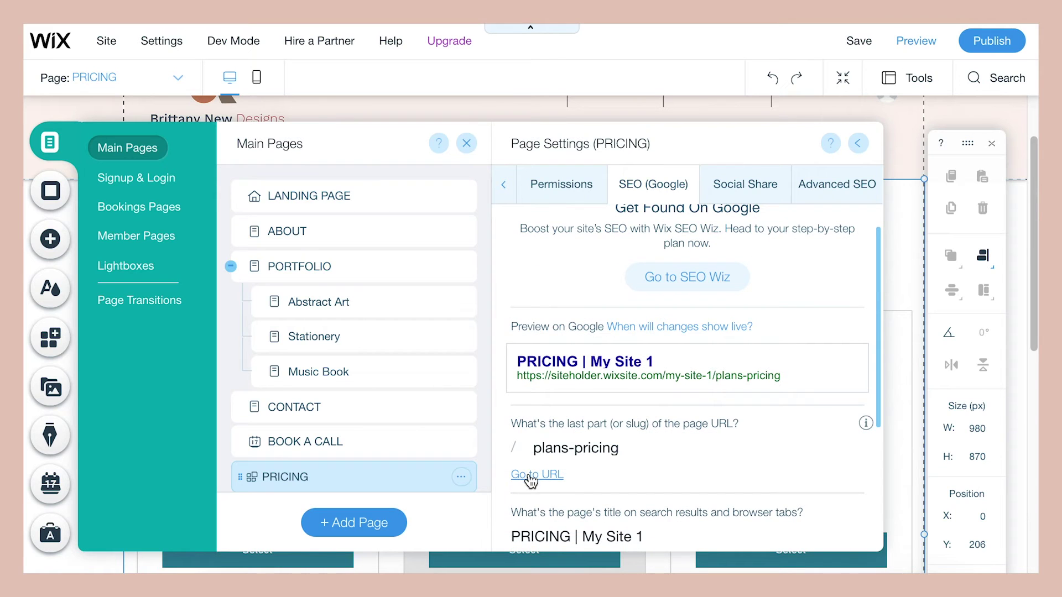
{"action": "left_click", "coordinate": [656, 451]}
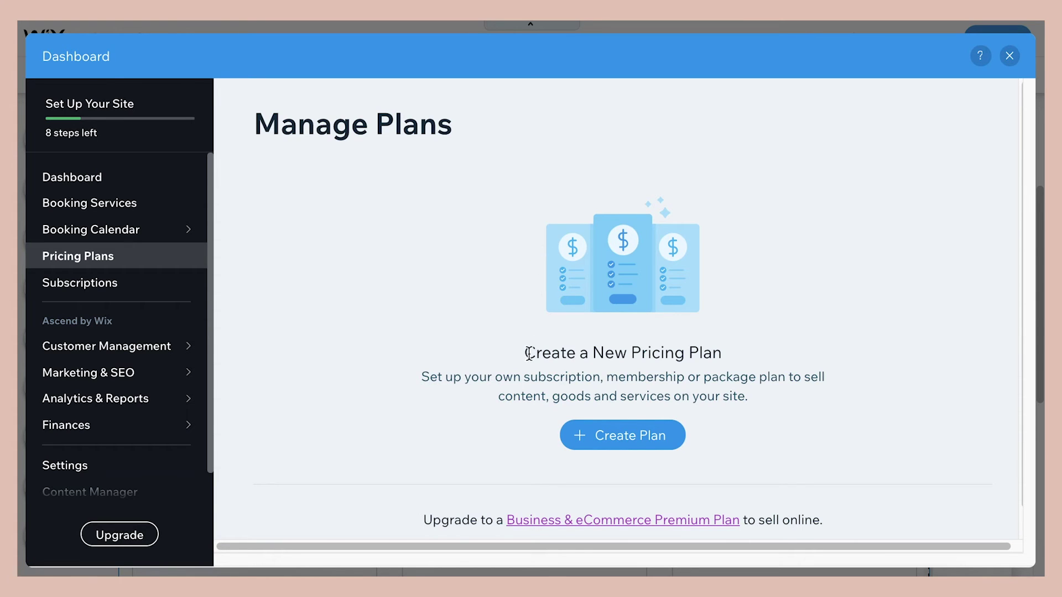
- Create a new plan named Silver Membership and type its Design Consultation tagline
{"action": "left_click", "coordinate": [575, 445]}
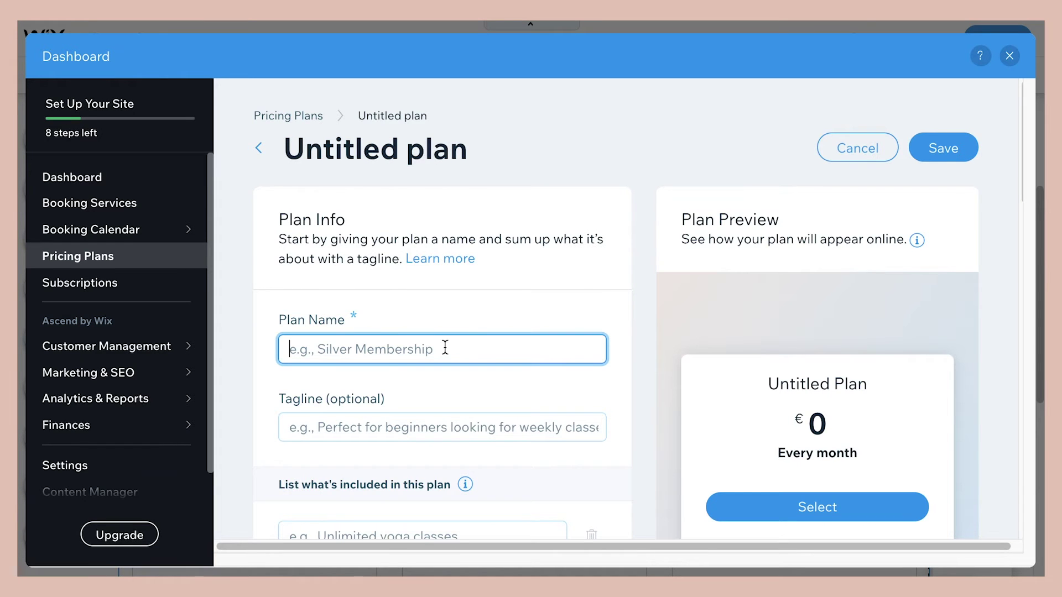
{"action": "scroll", "coordinate": [445, 348], "scroll_direction": "down", "scroll_amount": 1}
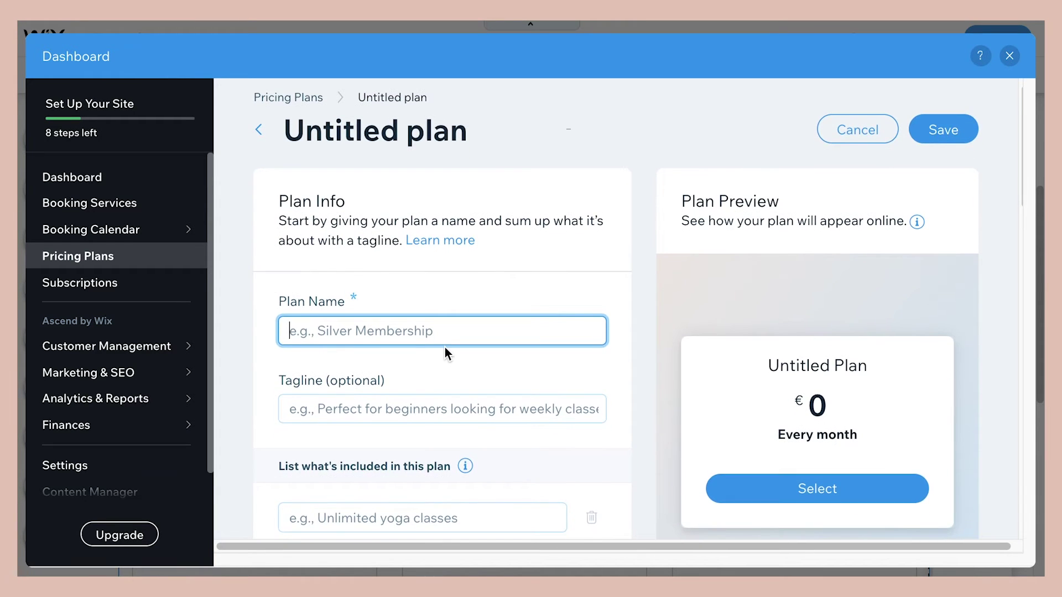
{"action": "scroll", "coordinate": [447, 353], "scroll_direction": "down", "scroll_amount": 1}
{"action": "scroll", "coordinate": [447, 354], "scroll_direction": "down", "scroll_amount": 1}
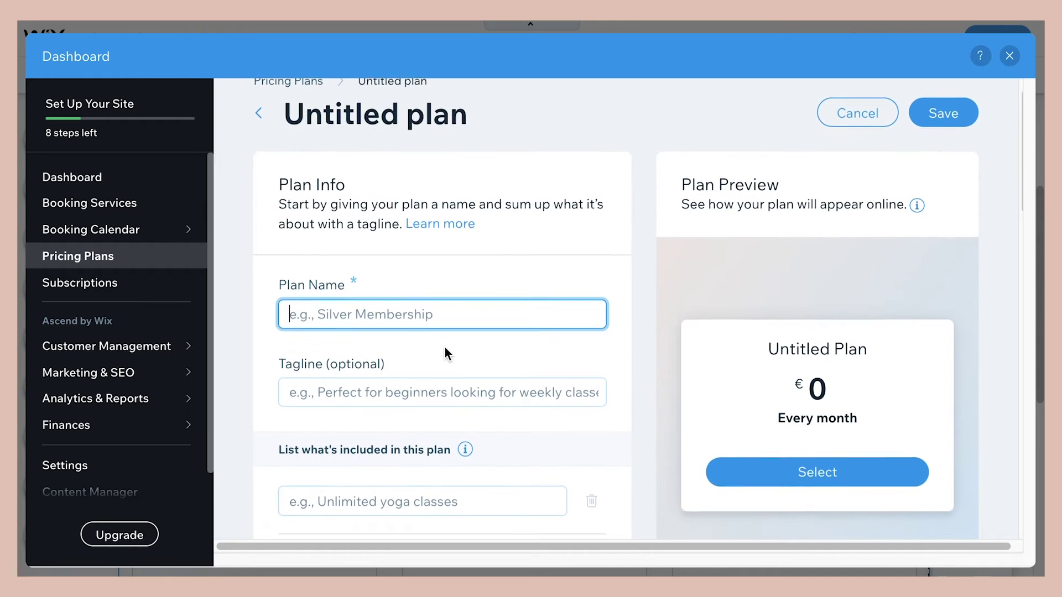
{"action": "scroll", "coordinate": [447, 354], "scroll_direction": "down", "scroll_amount": 1}
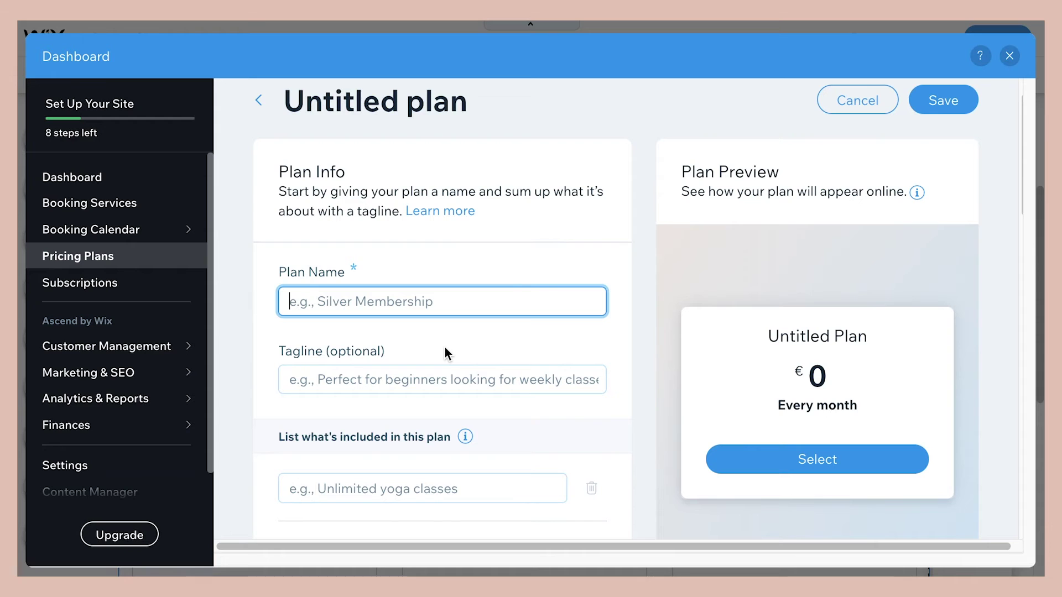
{"action": "type", "text": "Silver Mem"}
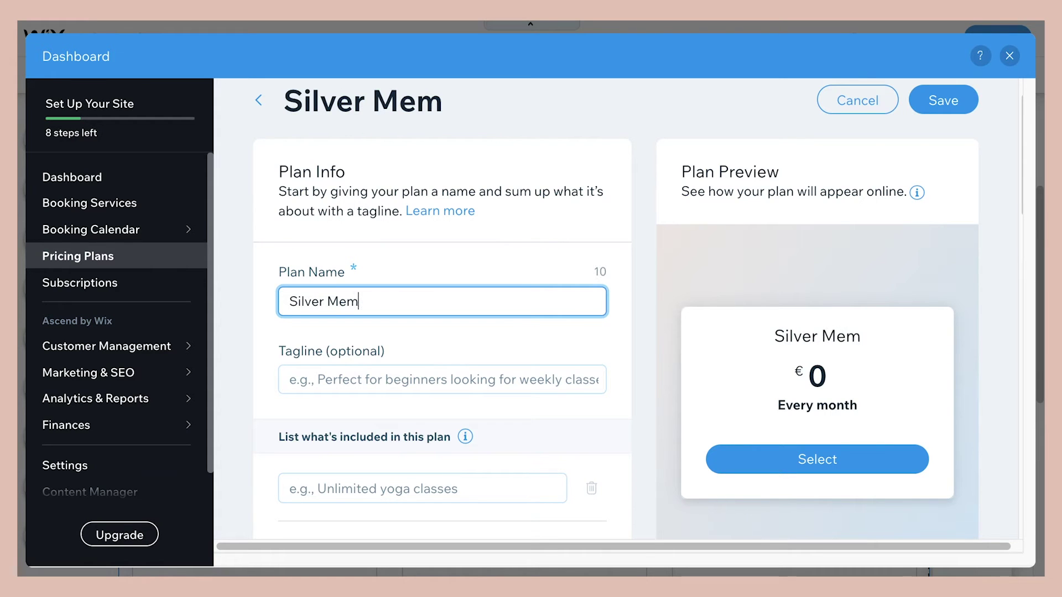
{"action": "type", "text": "bership"}
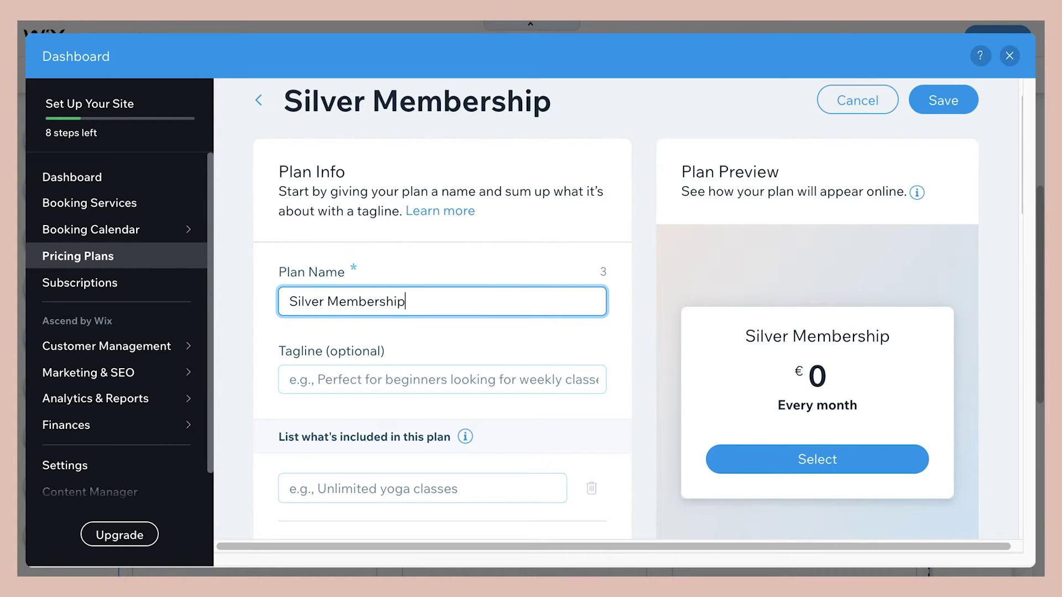
{"action": "key", "text": "Tab"}
{"action": "type", "text": "10"}
{"action": "key", "text": "BackSpace"}
{"action": "key", "text": "BackSpace"}
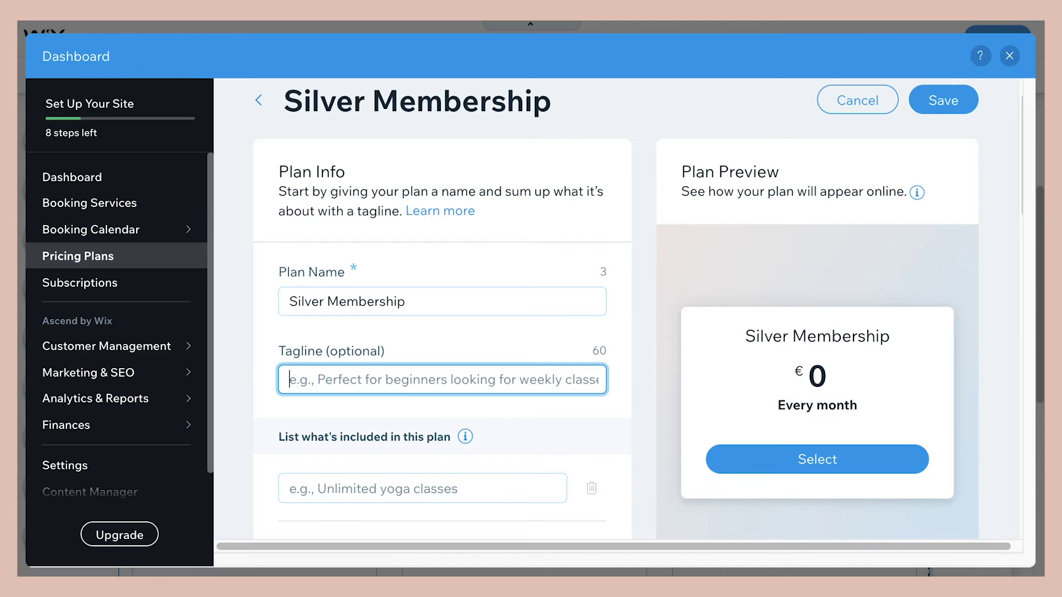
{"action": "type", "text": "Design co"}
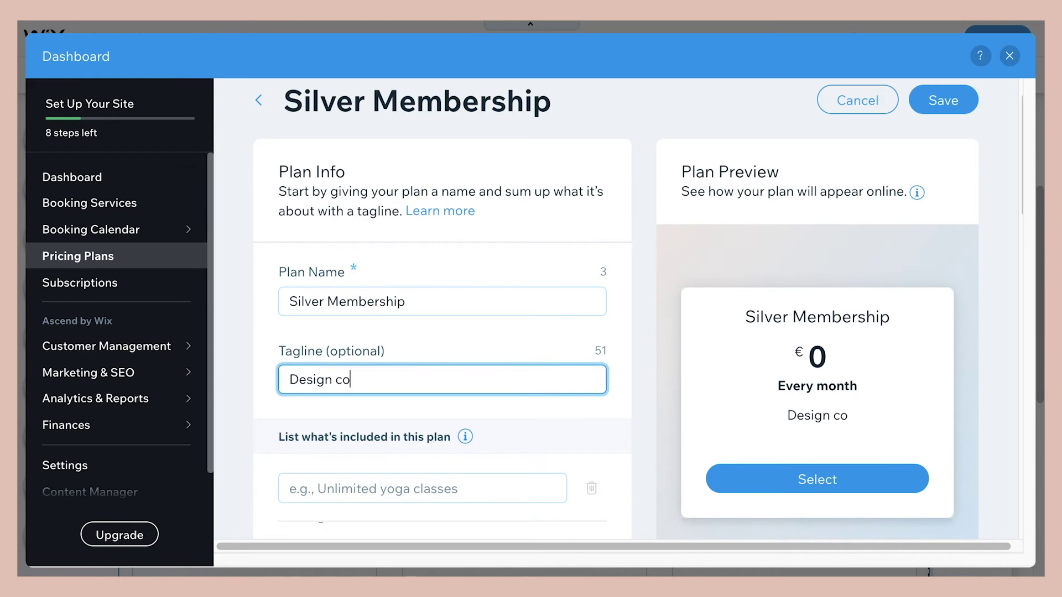
{"action": "type", "text": "n"}
{"action": "key", "text": "BackSpace"}
{"action": "key", "text": "BackSpace"}
{"action": "key", "text": "BackSpace"}
{"action": "type", "text": "C"}
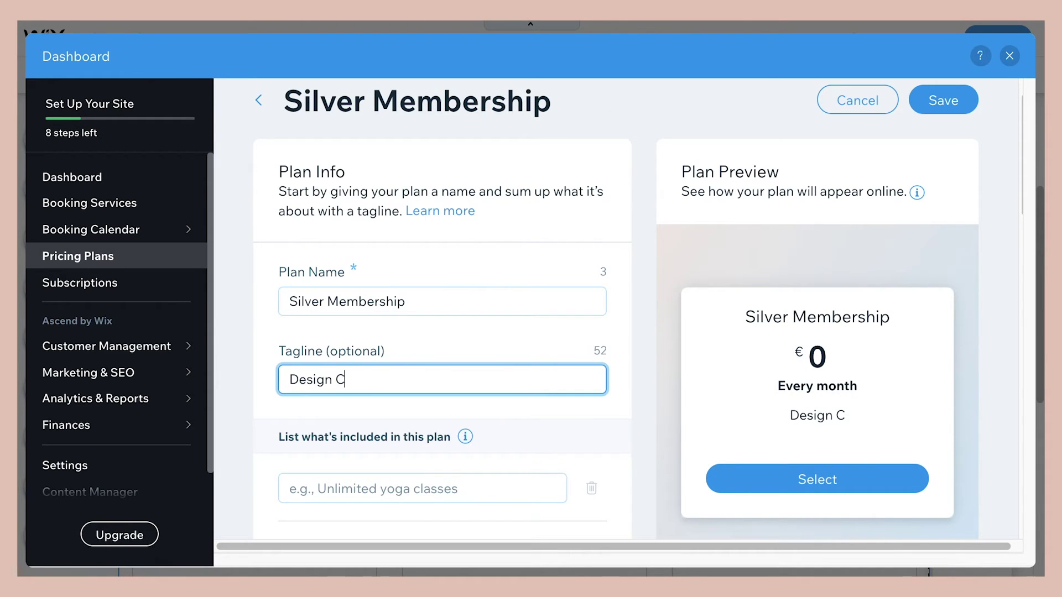
{"action": "type", "text": "on"}
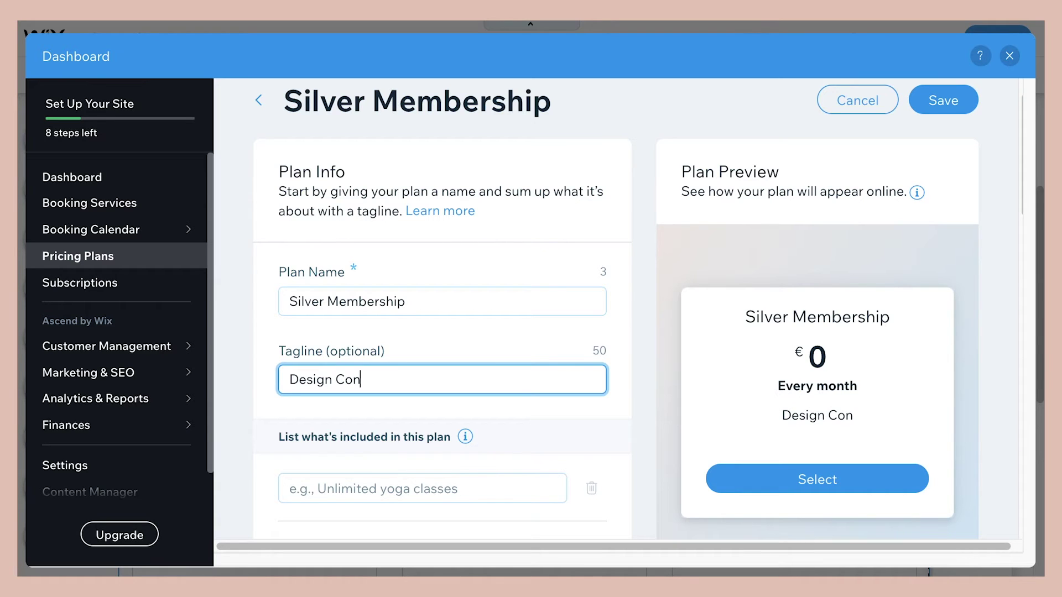
{"action": "type", "text": "sul"}
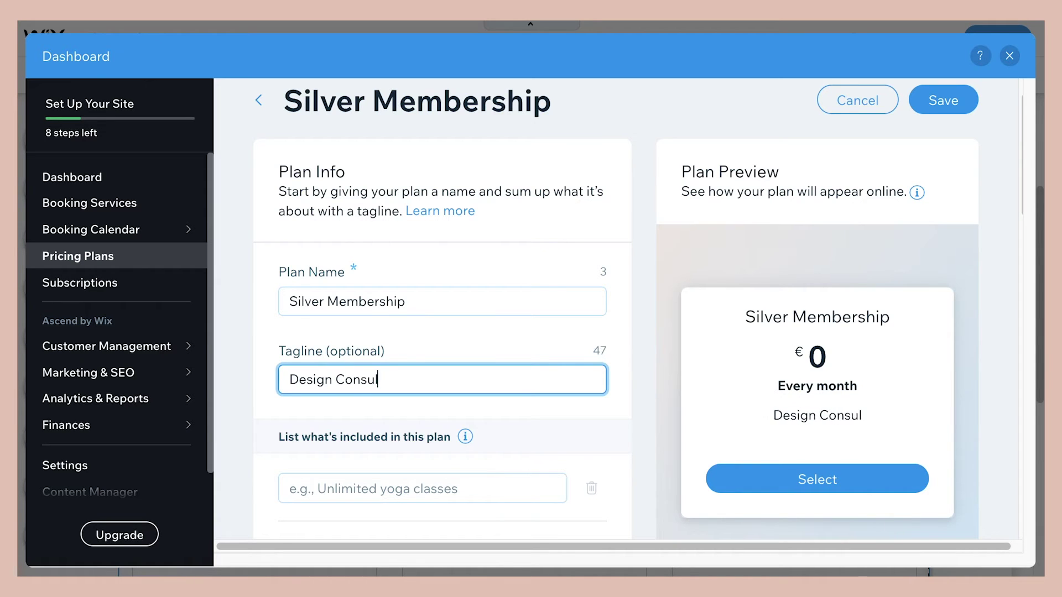
{"action": "type", "text": "tation"}
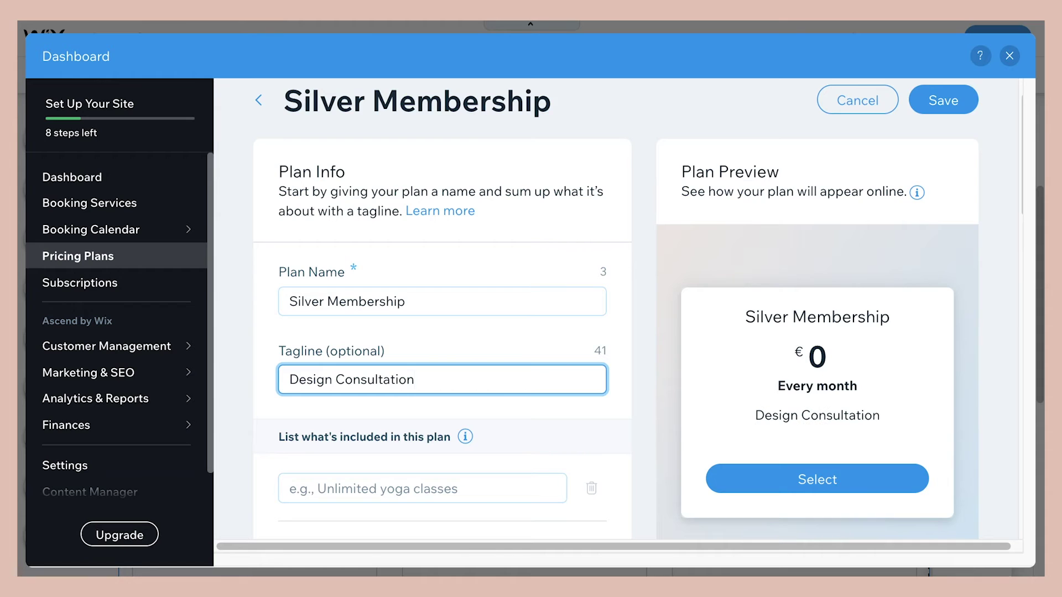
- Start the included-items list and correct the tagline to '10 Hours of Design Consultation'
{"action": "scroll", "coordinate": [498, 393], "scroll_direction": "down", "scroll_amount": 4}
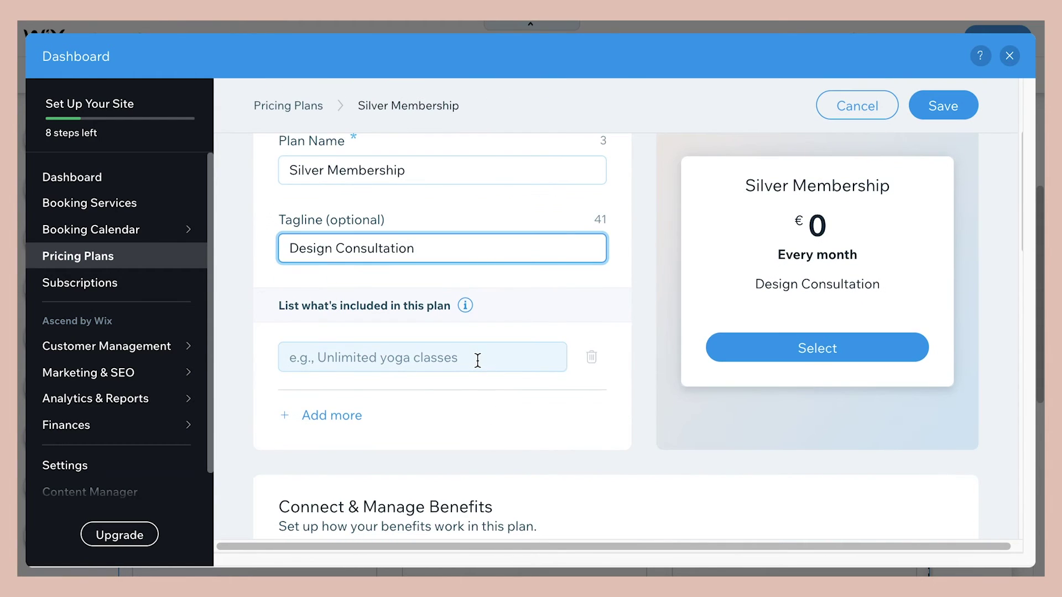
{"action": "left_click", "coordinate": [477, 360]}
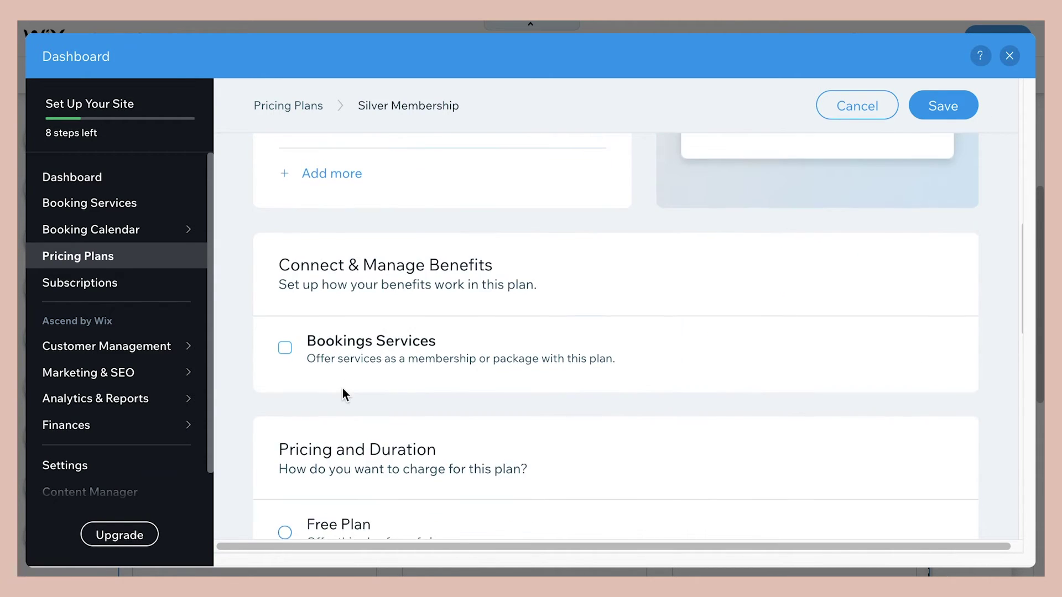
{"action": "scroll", "coordinate": [343, 393], "scroll_direction": "up", "scroll_amount": 8}
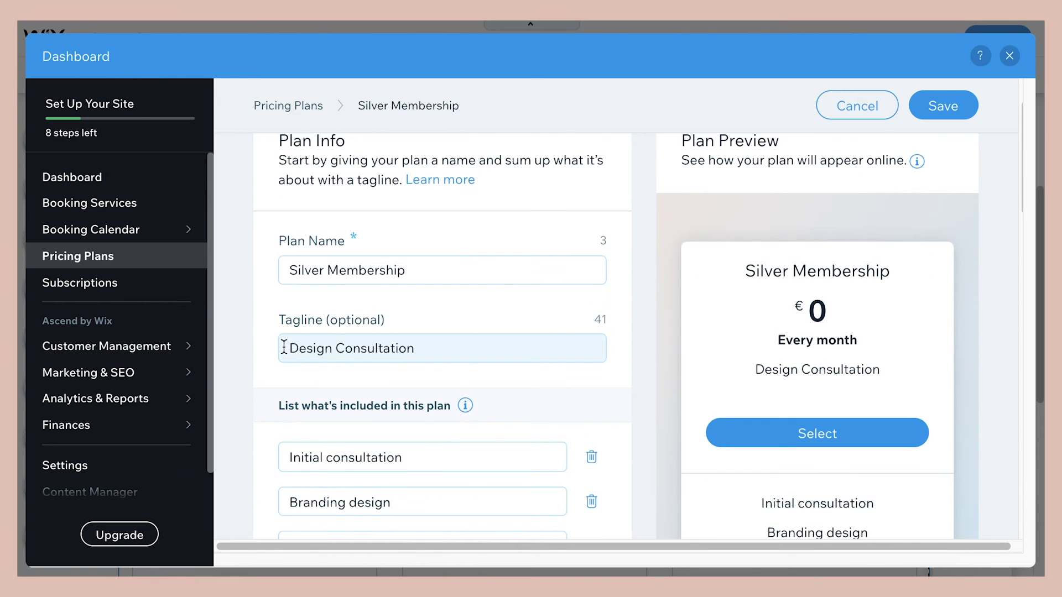
{"action": "left_click", "coordinate": [288, 345]}
{"action": "type", "text": "10"}
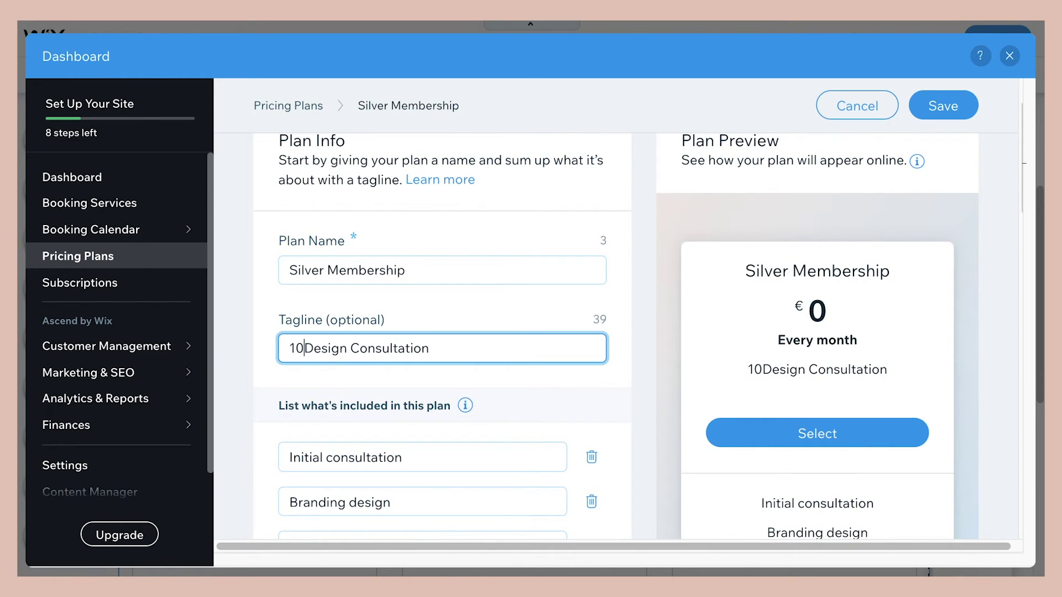
{"action": "type", "text": "Hours "}
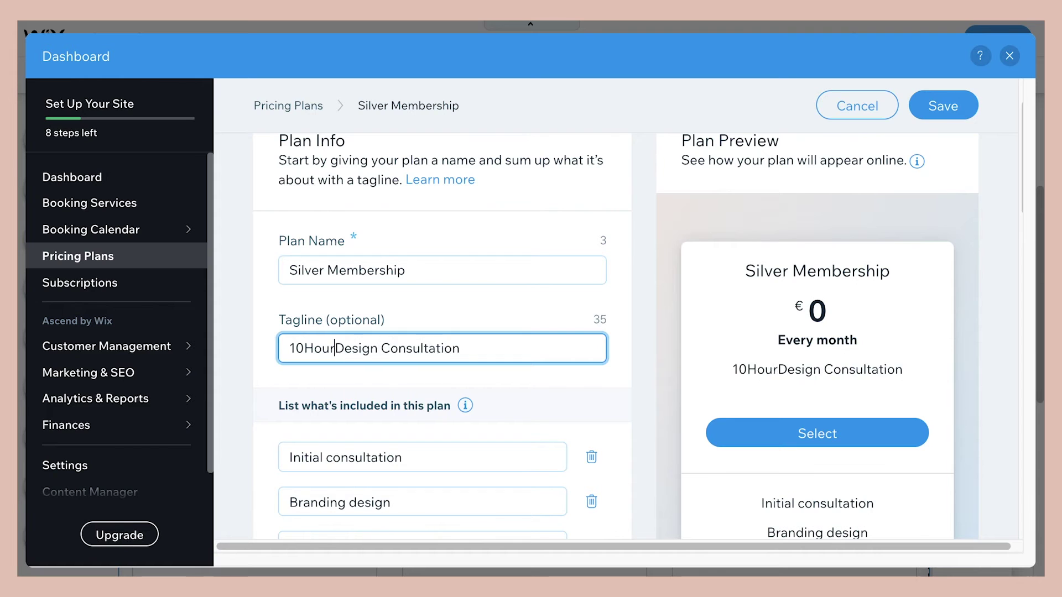
{"action": "type", "text": "of"}
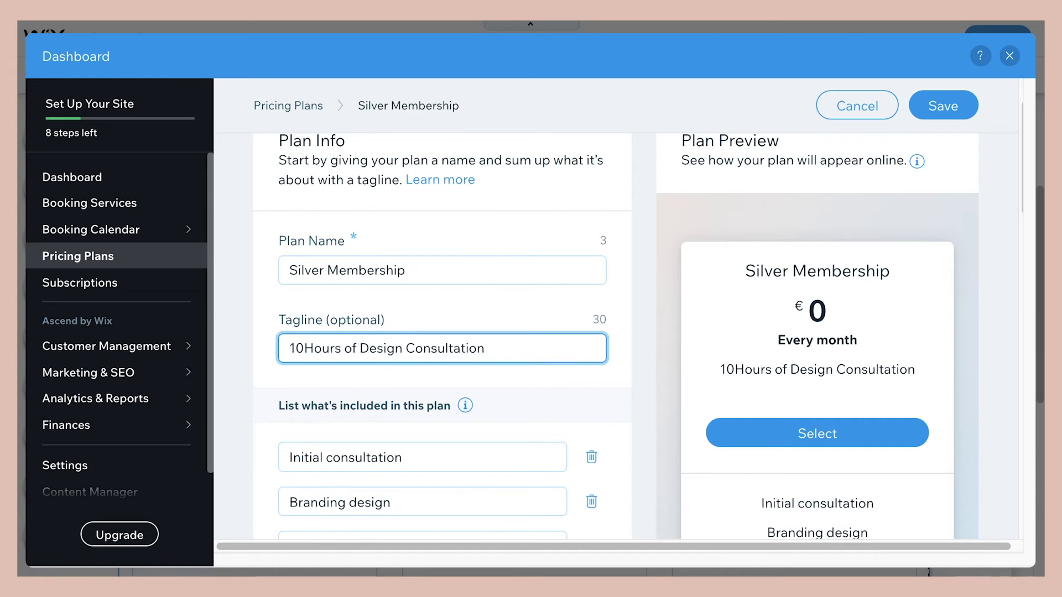
{"action": "left_click", "coordinate": [303, 350]}
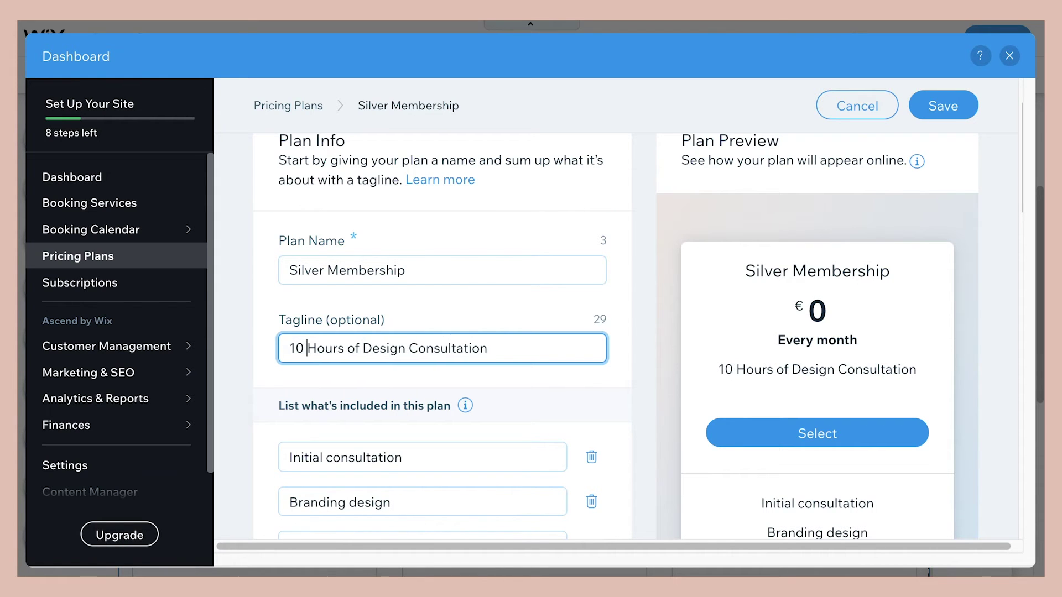
{"action": "scroll", "coordinate": [276, 360], "scroll_direction": "down", "scroll_amount": 5}
{"action": "scroll", "coordinate": [277, 360], "scroll_direction": "down", "scroll_amount": 5}
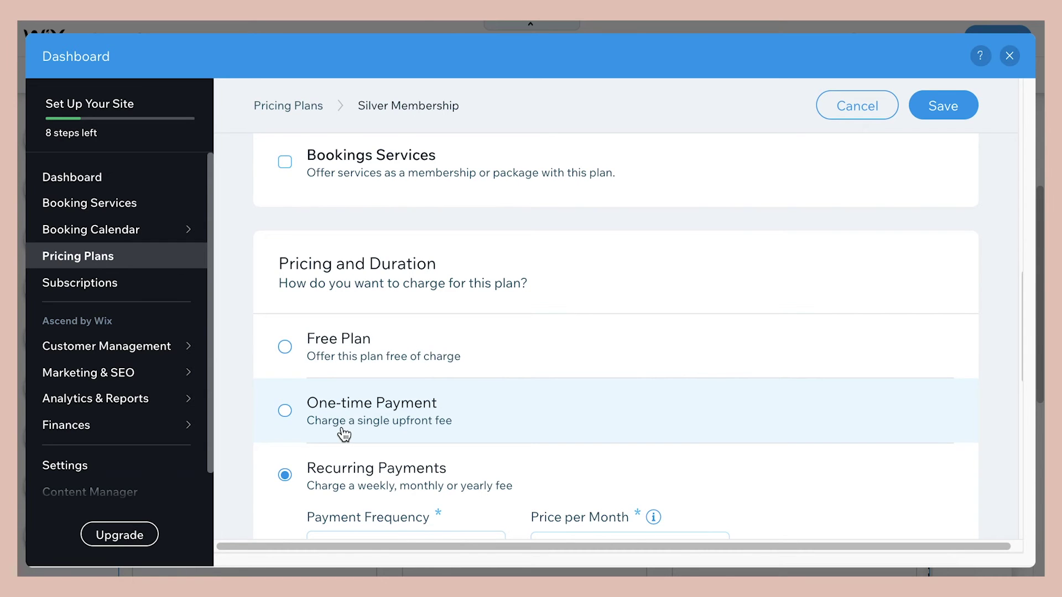
- Switch the Silver Membership plan to a one-time payment priced at 200
{"action": "scroll", "coordinate": [343, 434], "scroll_direction": "down", "scroll_amount": 2}
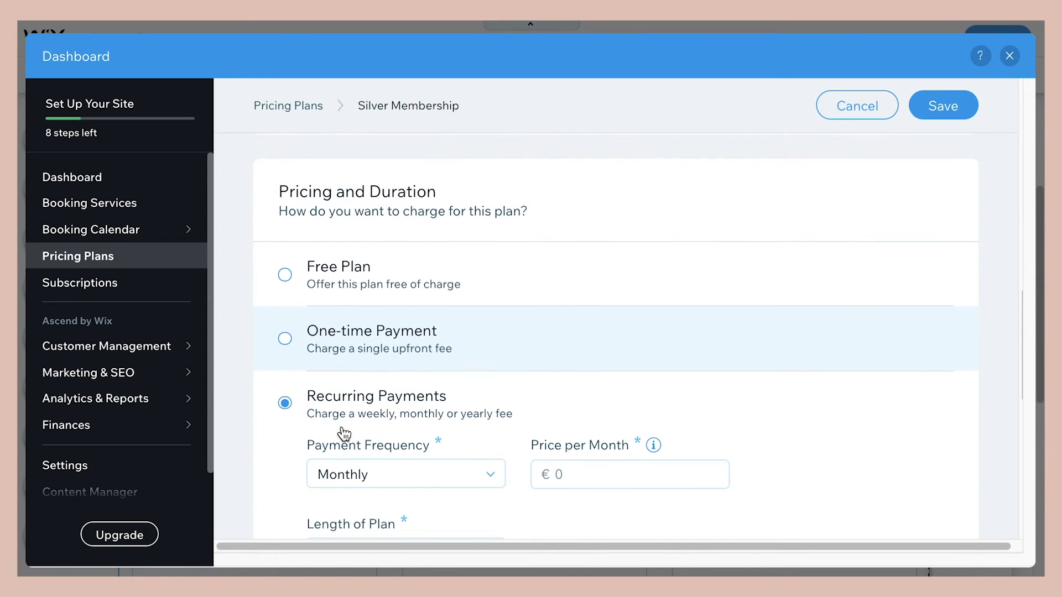
{"action": "scroll", "coordinate": [344, 434], "scroll_direction": "down", "scroll_amount": 1}
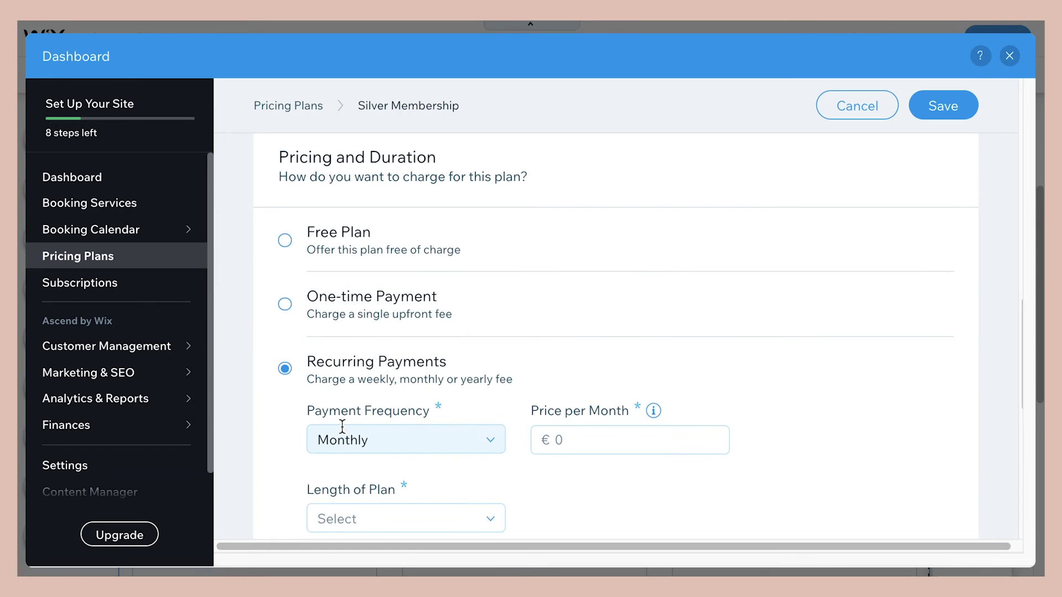
{"action": "left_click", "coordinate": [343, 426]}
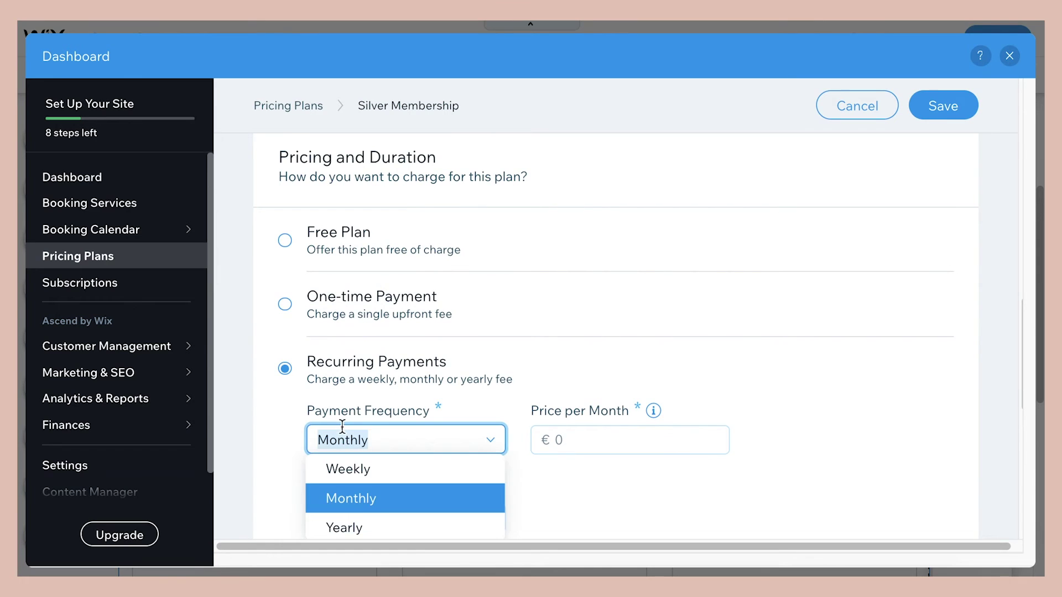
{"action": "left_click", "coordinate": [403, 366]}
{"action": "scroll", "coordinate": [404, 367], "scroll_direction": "down", "scroll_amount": 1}
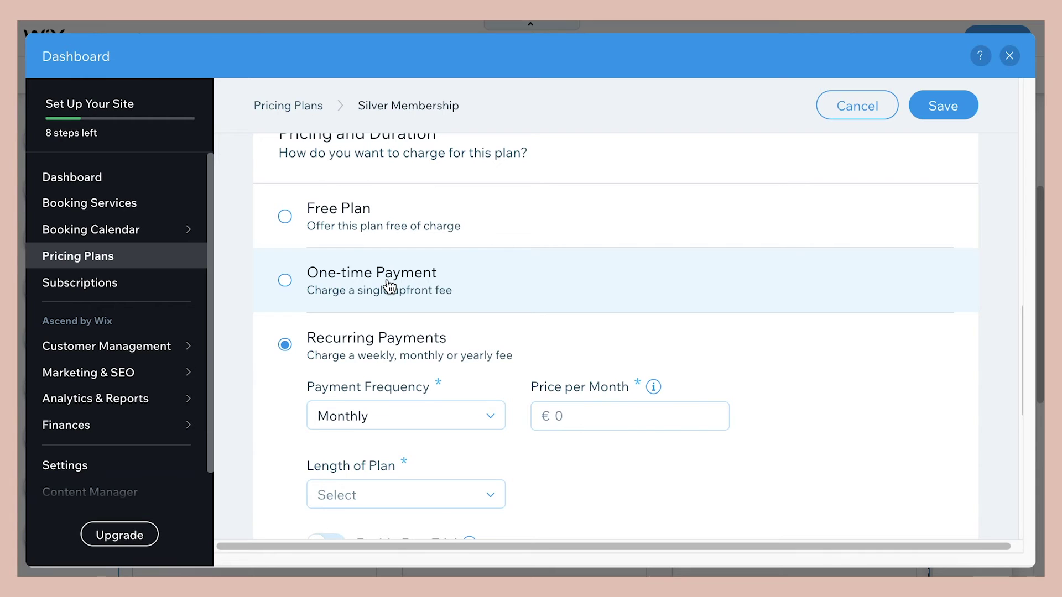
{"action": "left_click", "coordinate": [390, 285]}
{"action": "left_click", "coordinate": [363, 347]}
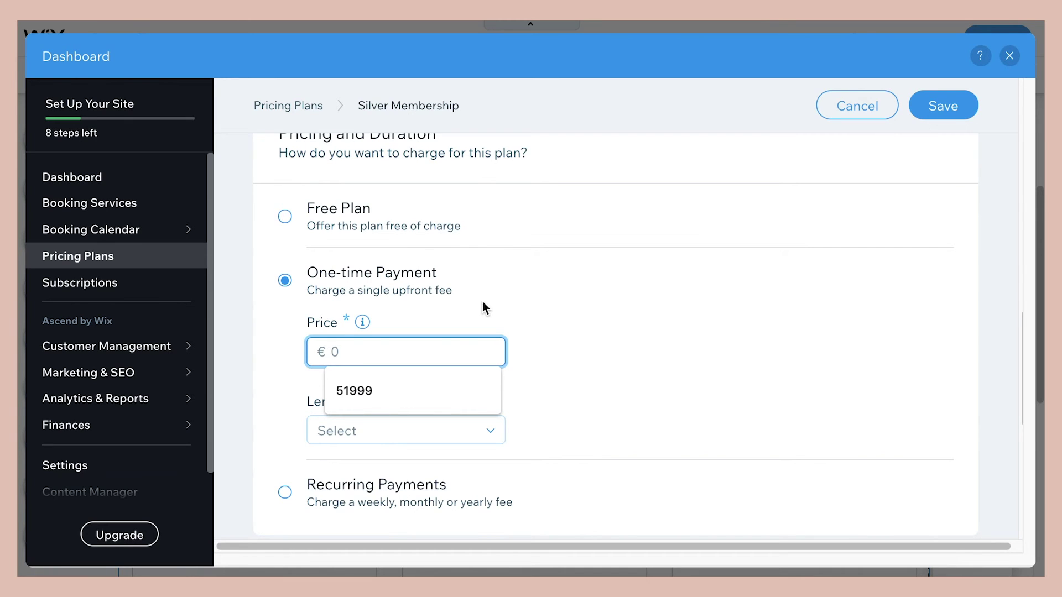
{"action": "type", "text": "200"}
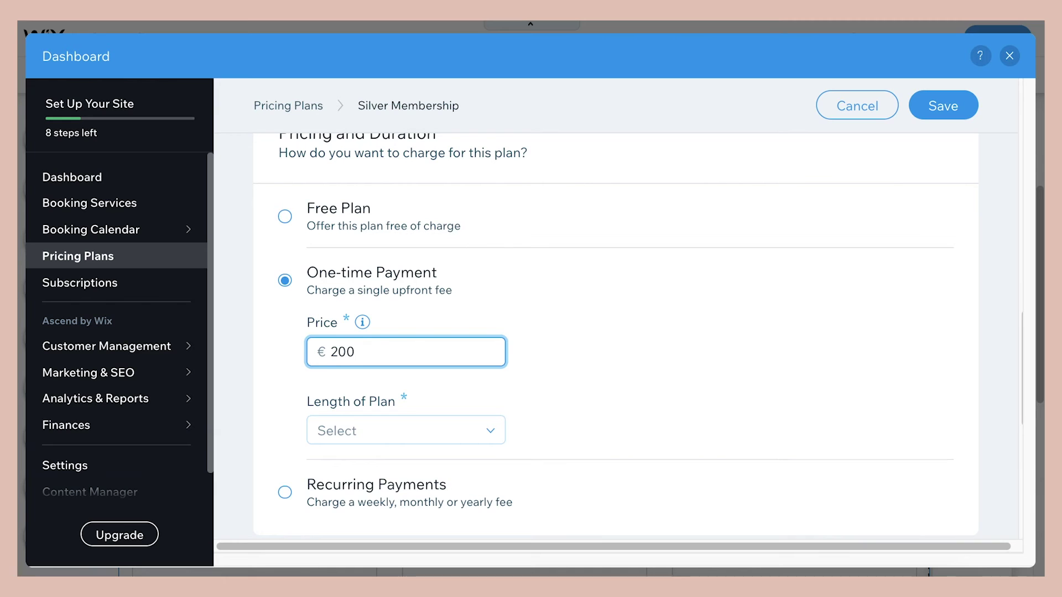
- Set the plan length to 'Until canceled' and save the Silver Membership plan
{"action": "left_click", "coordinate": [463, 432]}
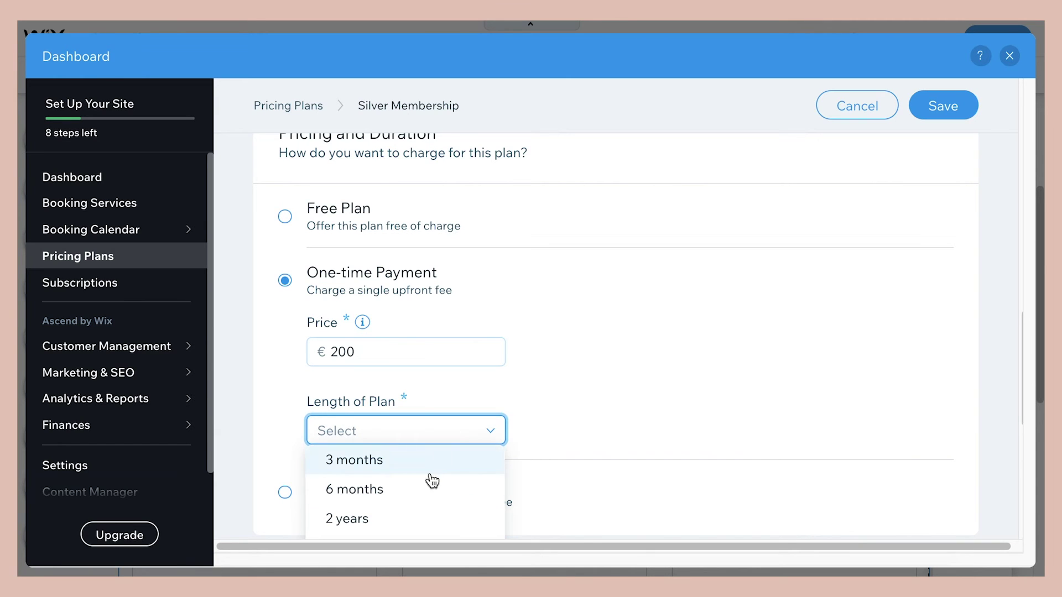
{"action": "scroll", "coordinate": [396, 505], "scroll_direction": "down", "scroll_amount": 1}
{"action": "left_click", "coordinate": [378, 496]}
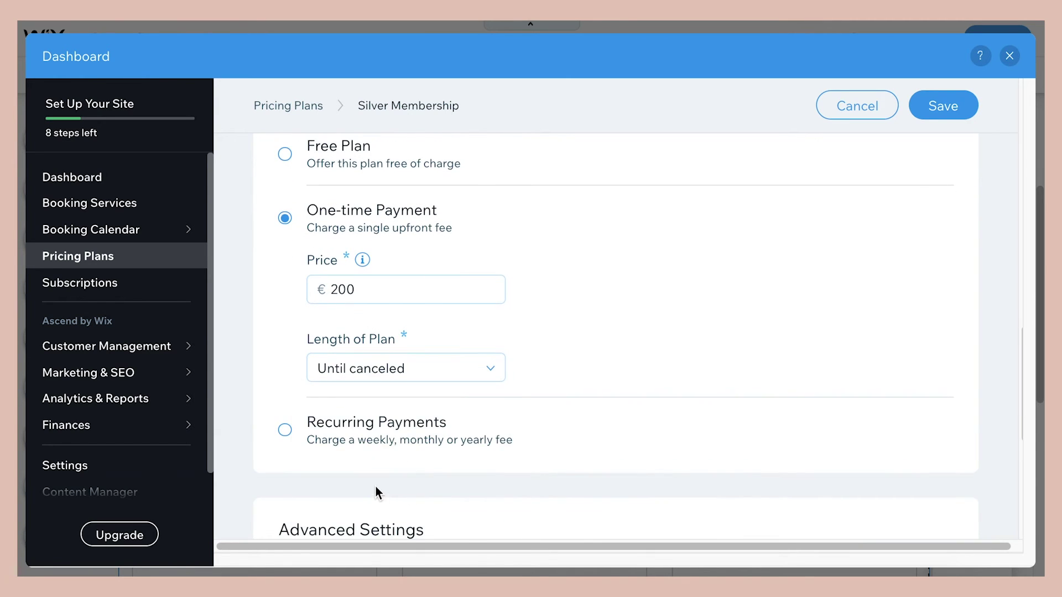
{"action": "scroll", "coordinate": [642, 326], "scroll_direction": "down", "scroll_amount": 4}
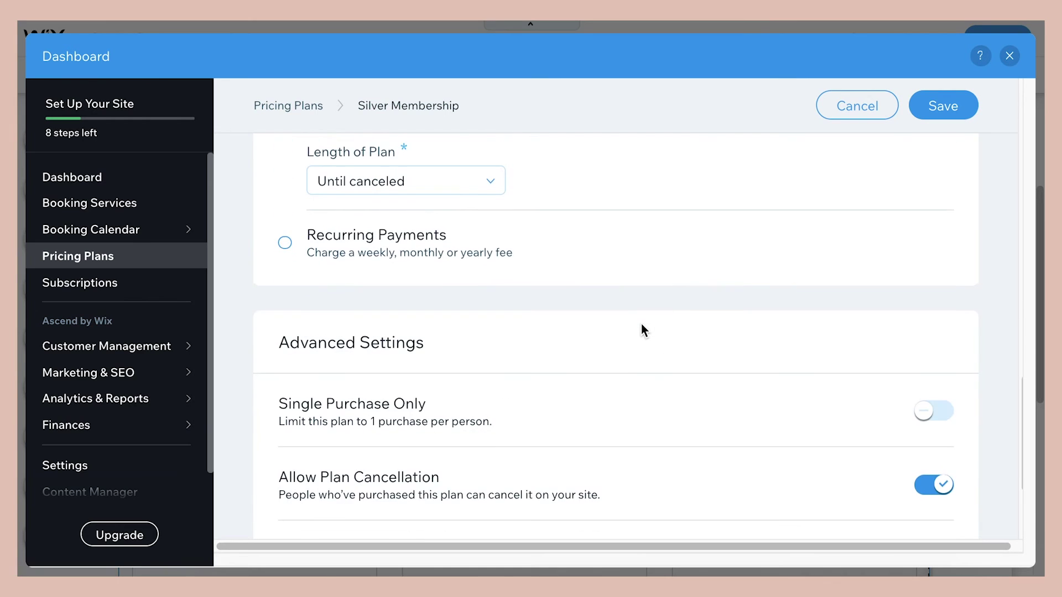
{"action": "scroll", "coordinate": [642, 326], "scroll_direction": "down", "scroll_amount": 2}
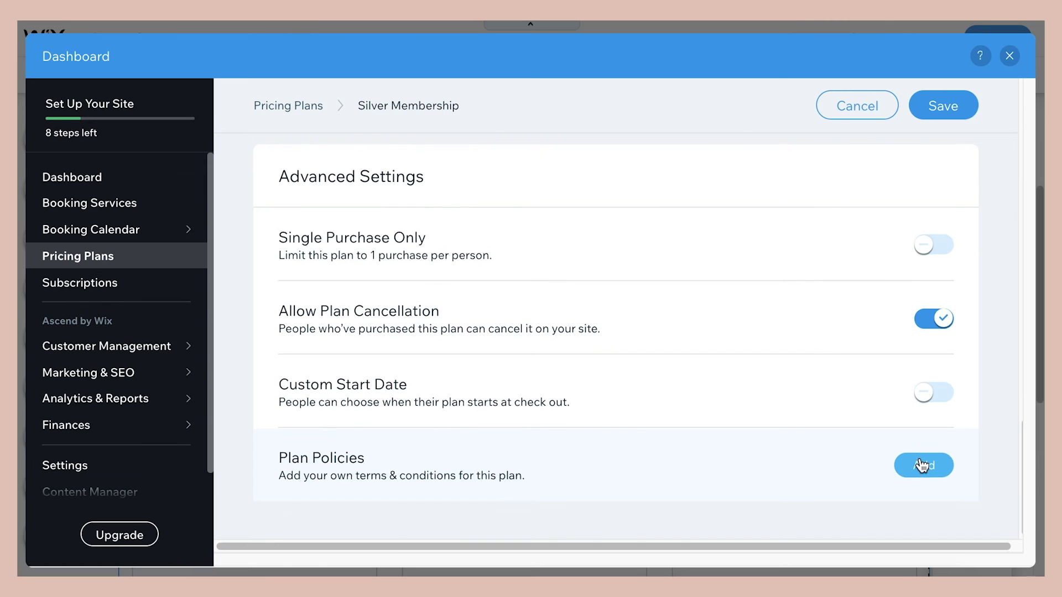
{"action": "scroll", "coordinate": [921, 464], "scroll_direction": "up", "scroll_amount": 15}
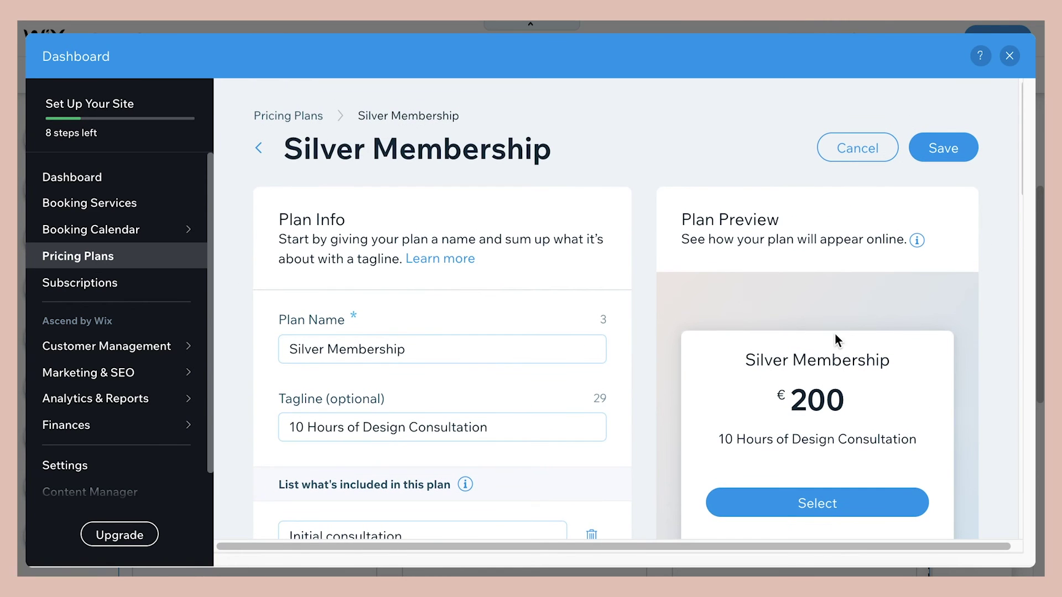
{"action": "left_click", "coordinate": [944, 147]}
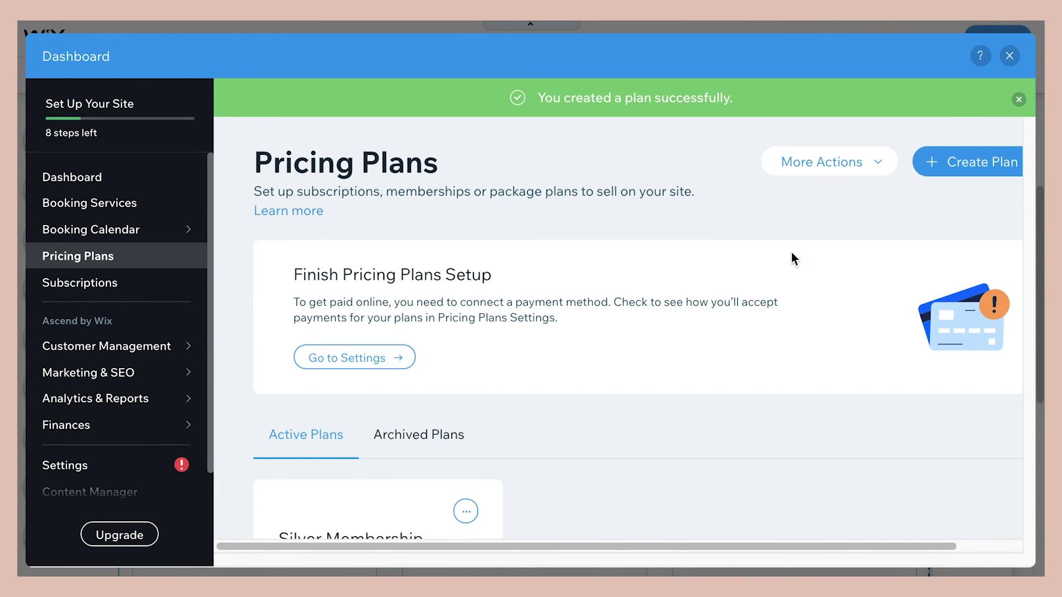
- Close the dashboard to see the Silver Membership €200 card on the PRICING page
{"action": "scroll", "coordinate": [788, 293], "scroll_direction": "down", "scroll_amount": 1}
{"action": "scroll", "coordinate": [784, 332], "scroll_direction": "down", "scroll_amount": 3}
{"action": "scroll", "coordinate": [785, 334], "scroll_direction": "up", "scroll_amount": 4}
{"action": "left_click", "coordinate": [1010, 57]}
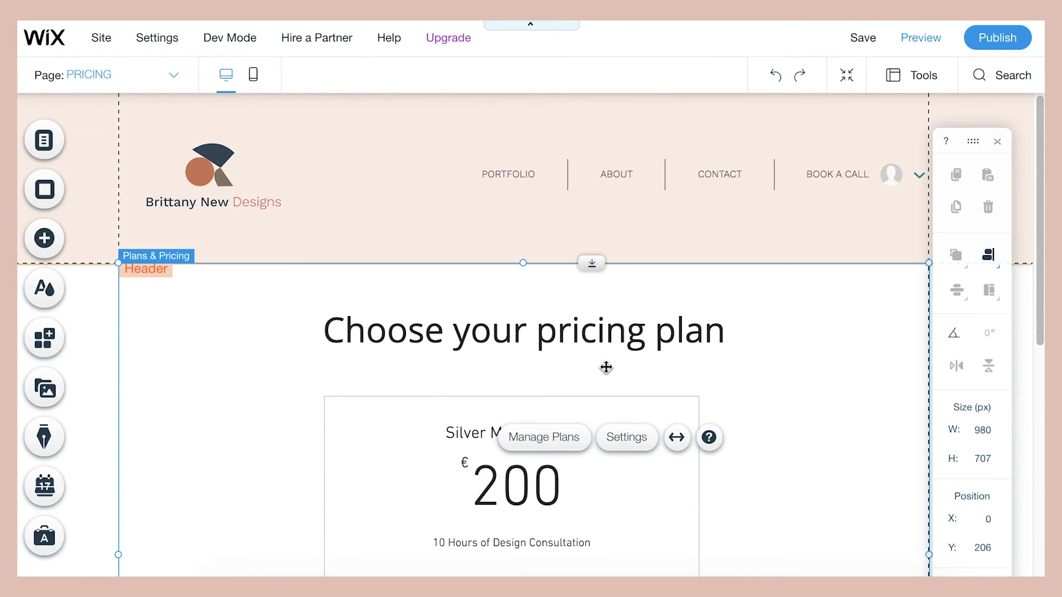
- Preview the PRICING page to view the Silver Membership plan at €200 as visitors would
{"action": "scroll", "coordinate": [616, 367], "scroll_direction": "down", "scroll_amount": 4}
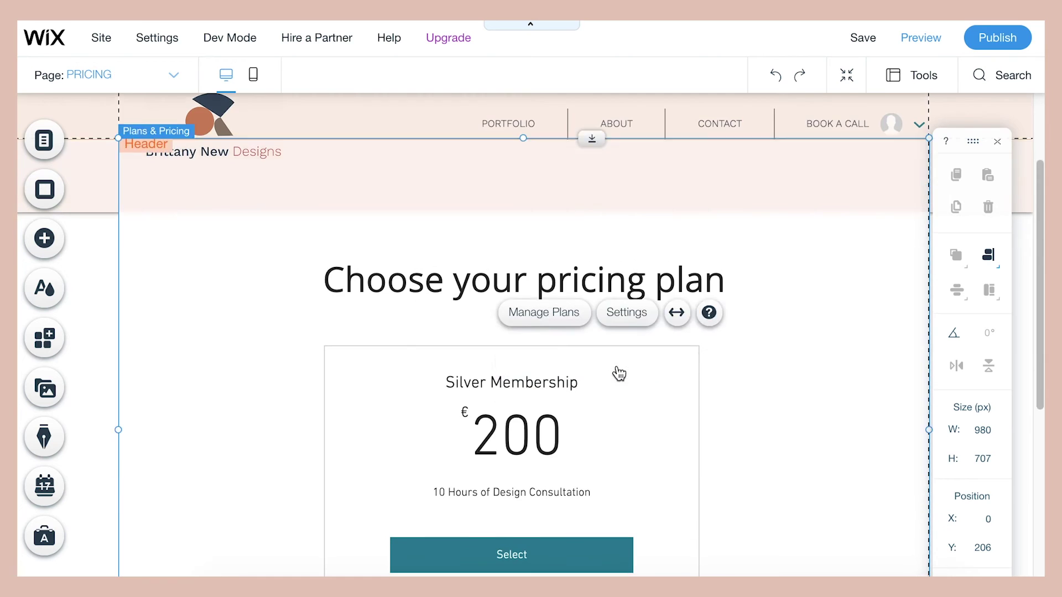
{"action": "scroll", "coordinate": [617, 367], "scroll_direction": "down", "scroll_amount": 4}
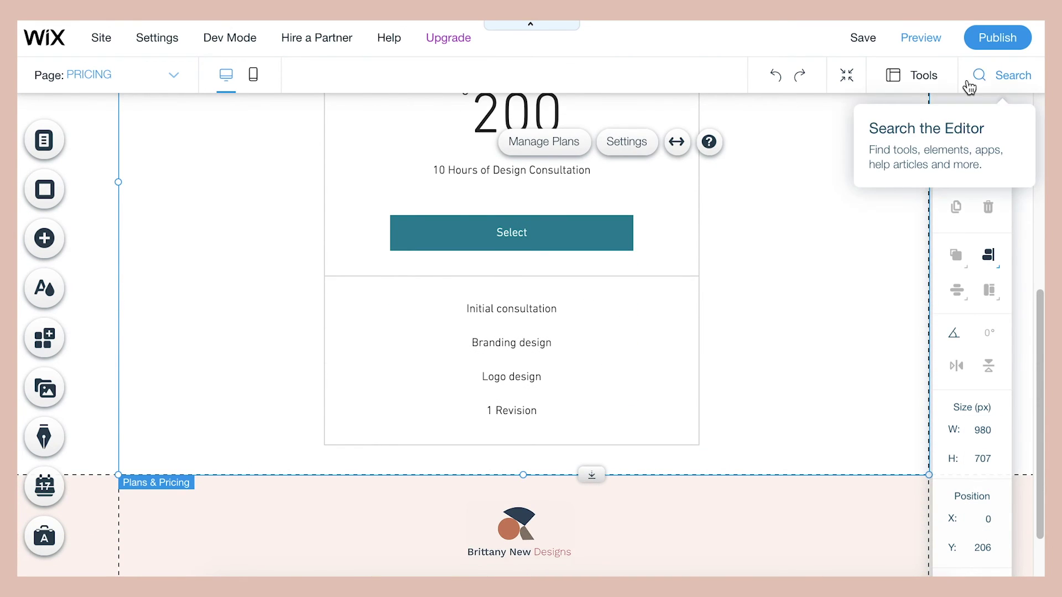
{"action": "left_click", "coordinate": [924, 39]}
{"action": "scroll", "coordinate": [588, 363], "scroll_direction": "down", "scroll_amount": 3}
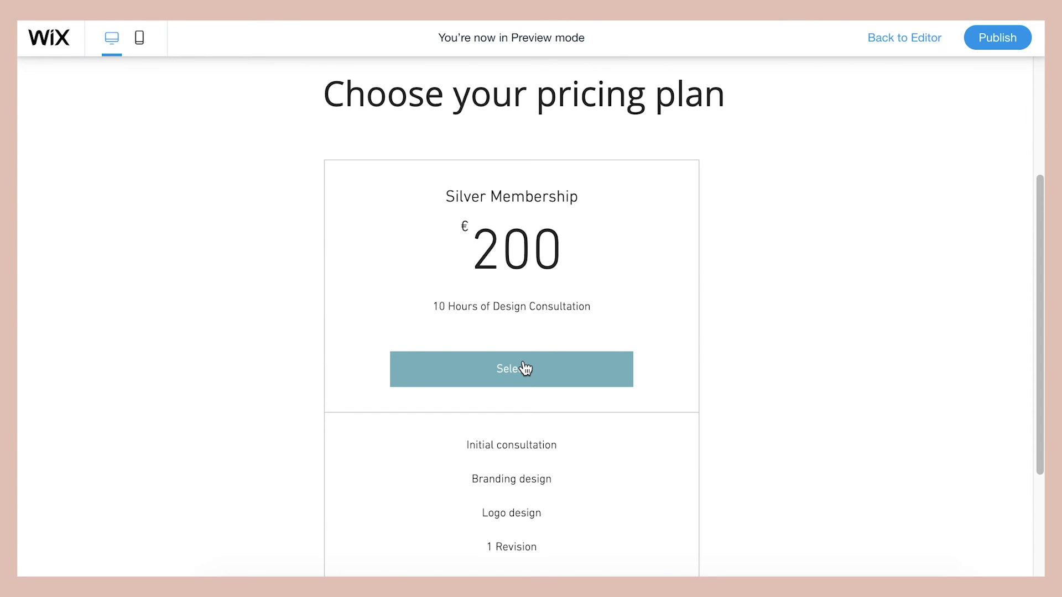
- Scroll through the preview of the 2021 Rates page with its Silver, Gold and Platinum plans
{"action": "scroll", "coordinate": [524, 369], "scroll_direction": "down", "scroll_amount": 3}
{"action": "scroll", "coordinate": [649, 381], "scroll_direction": "up", "scroll_amount": 6}
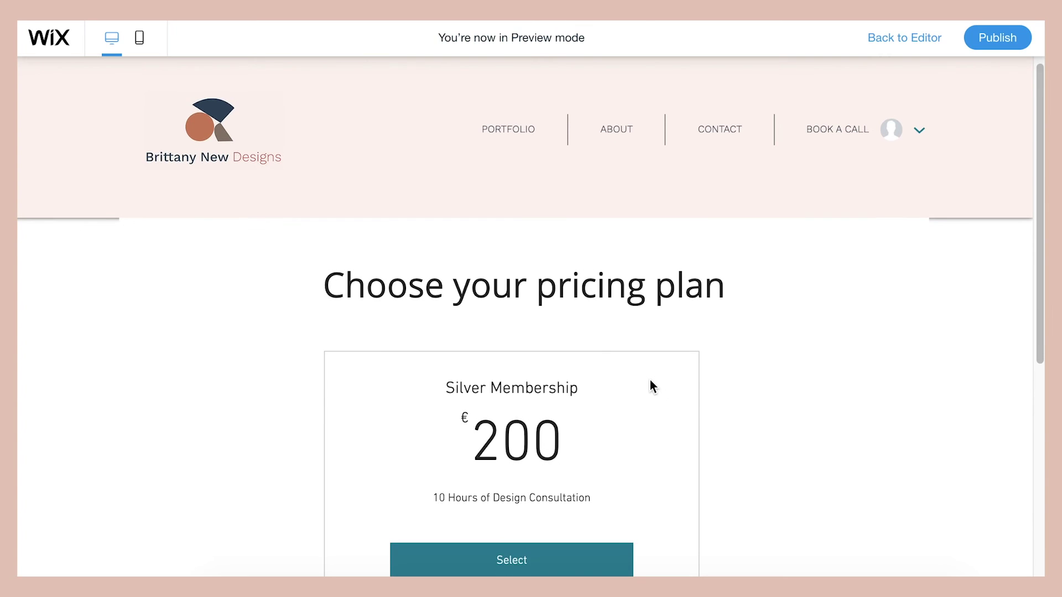
{"action": "scroll", "coordinate": [650, 381], "scroll_direction": "down", "scroll_amount": 2}
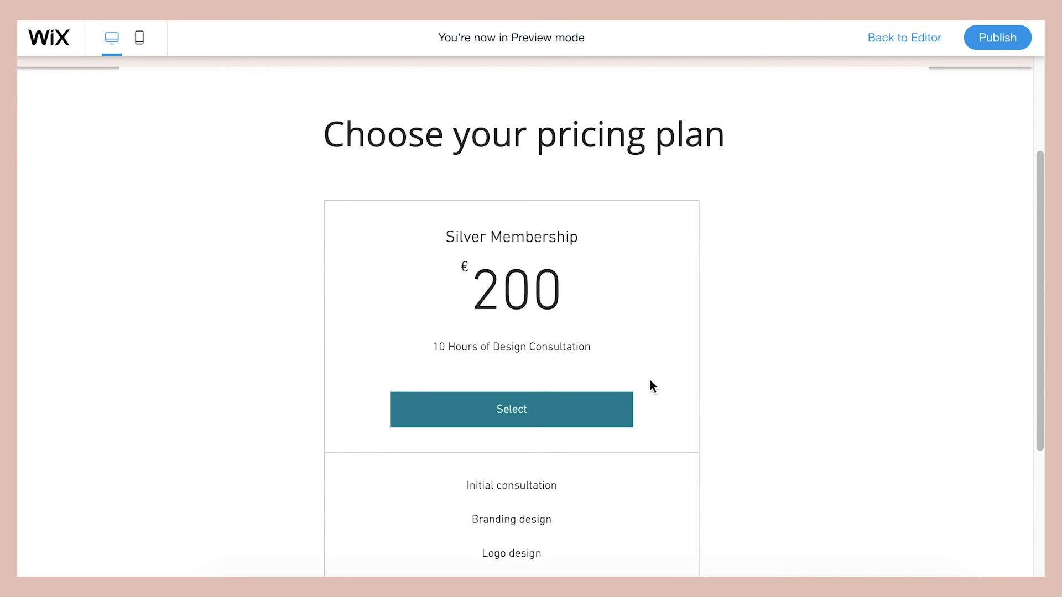
{"action": "scroll", "coordinate": [649, 380], "scroll_direction": "up", "scroll_amount": 3}
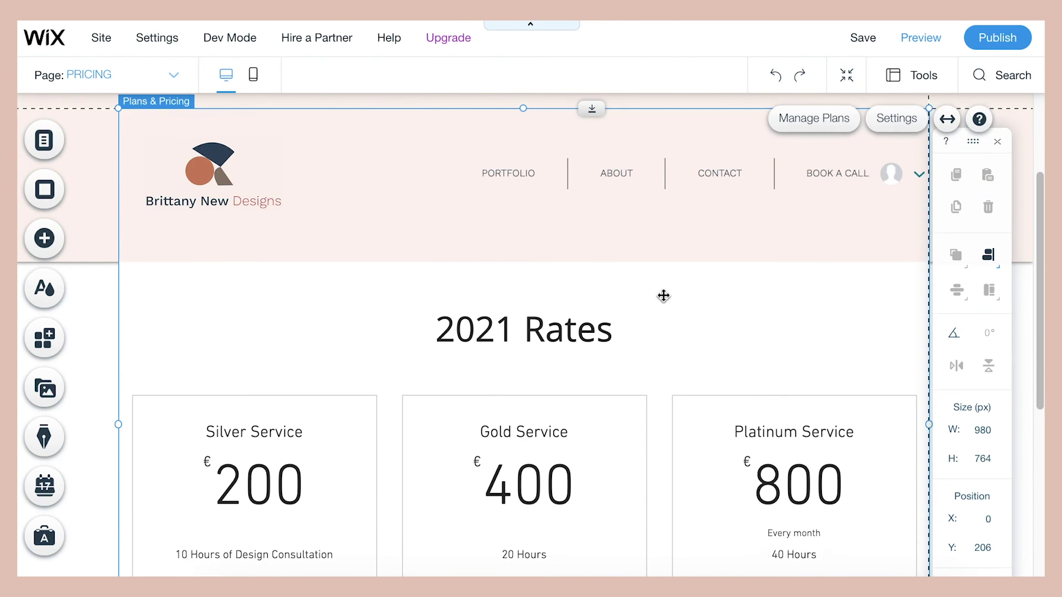
{"action": "scroll", "coordinate": [664, 296], "scroll_direction": "down", "scroll_amount": 5}
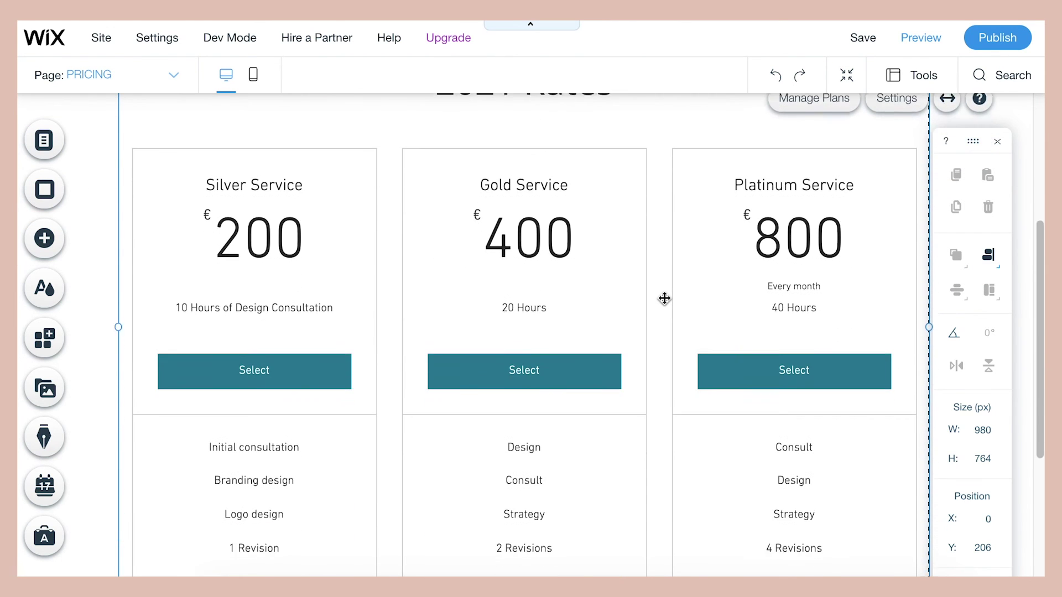
{"action": "scroll", "coordinate": [664, 299], "scroll_direction": "down", "scroll_amount": 4}
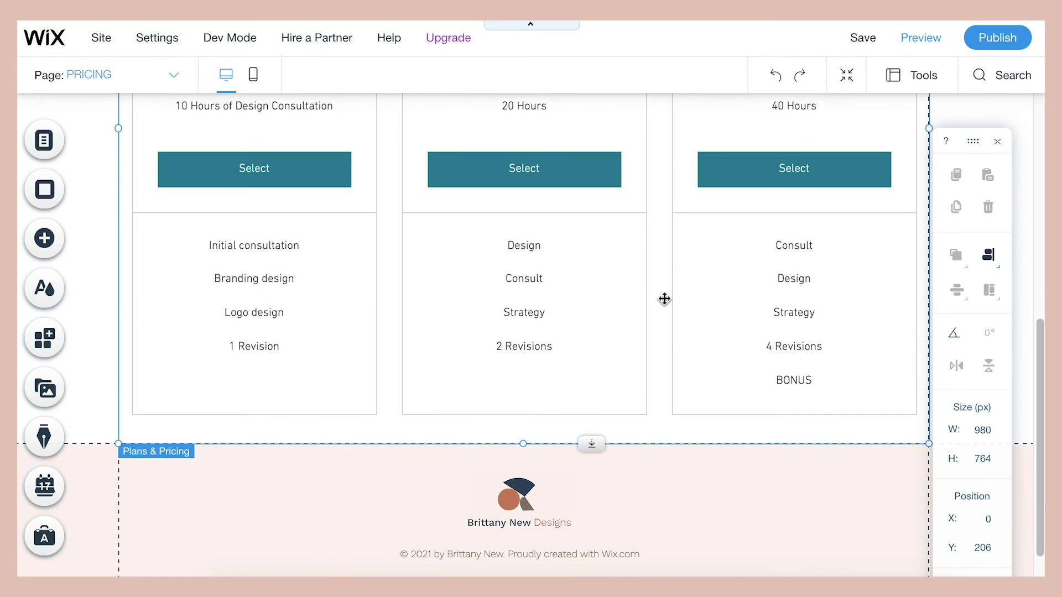
{"action": "scroll", "coordinate": [664, 298], "scroll_direction": "down", "scroll_amount": 1}
{"action": "scroll", "coordinate": [664, 299], "scroll_direction": "up", "scroll_amount": 1}
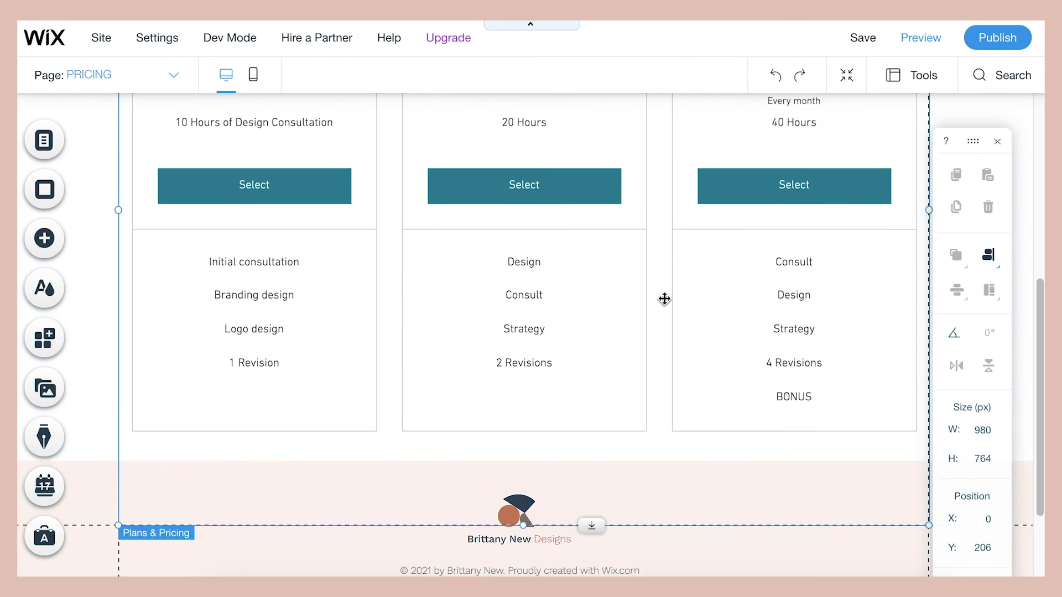
{"action": "scroll", "coordinate": [664, 298], "scroll_direction": "up", "scroll_amount": 7}
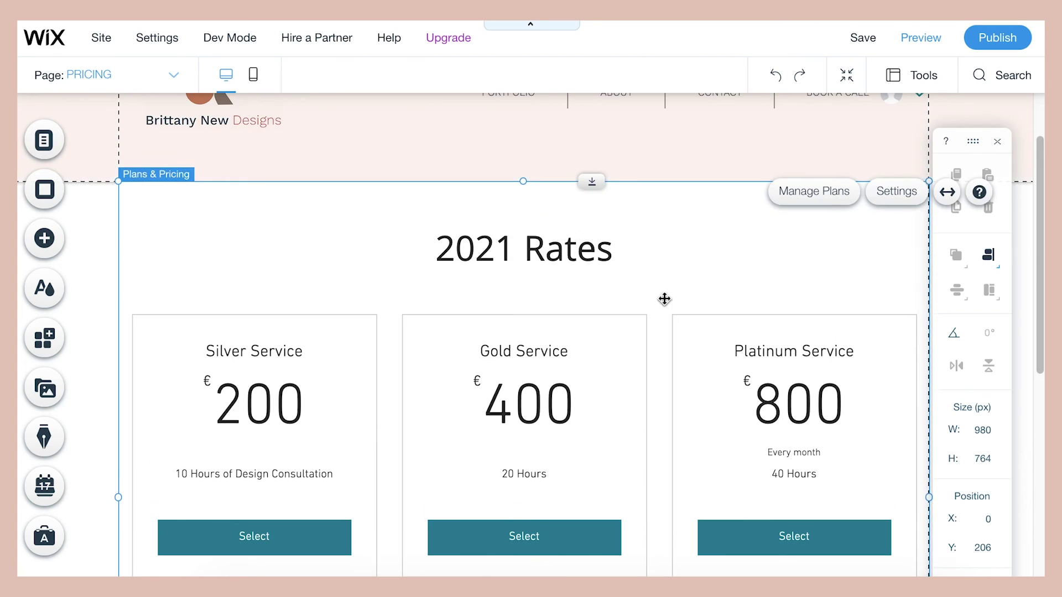
{"action": "scroll", "coordinate": [664, 299], "scroll_direction": "up", "scroll_amount": 2}
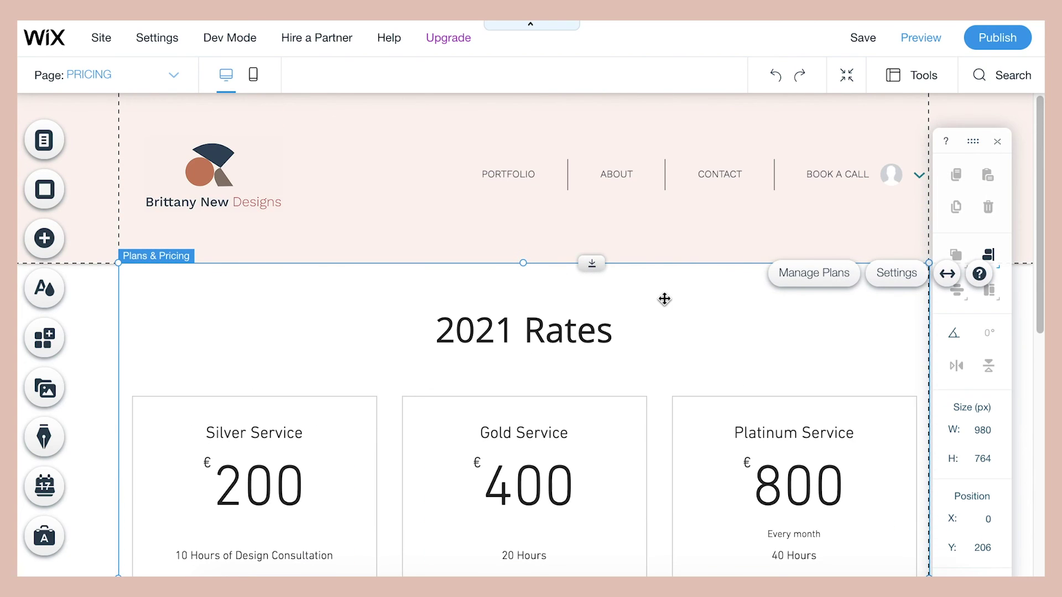
- Give the pricing plans' Select buttons the rounded, filled teal style from the widget's Design settings
{"action": "left_click", "coordinate": [903, 271]}
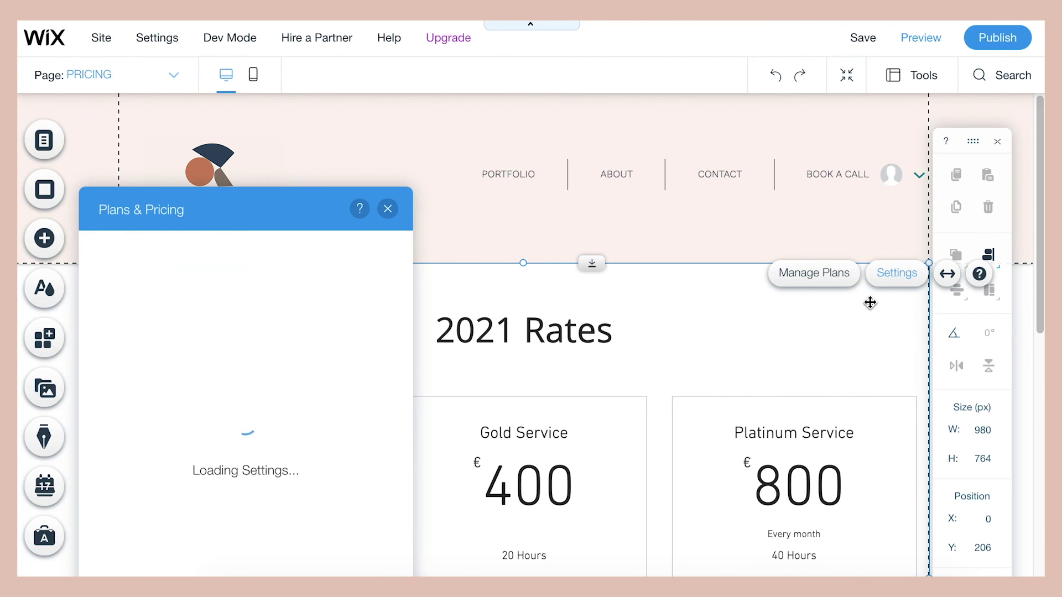
{"action": "left_click_drag", "start_coordinate": [263, 216], "coordinate": [293, 143]}
{"action": "left_click", "coordinate": [160, 235]}
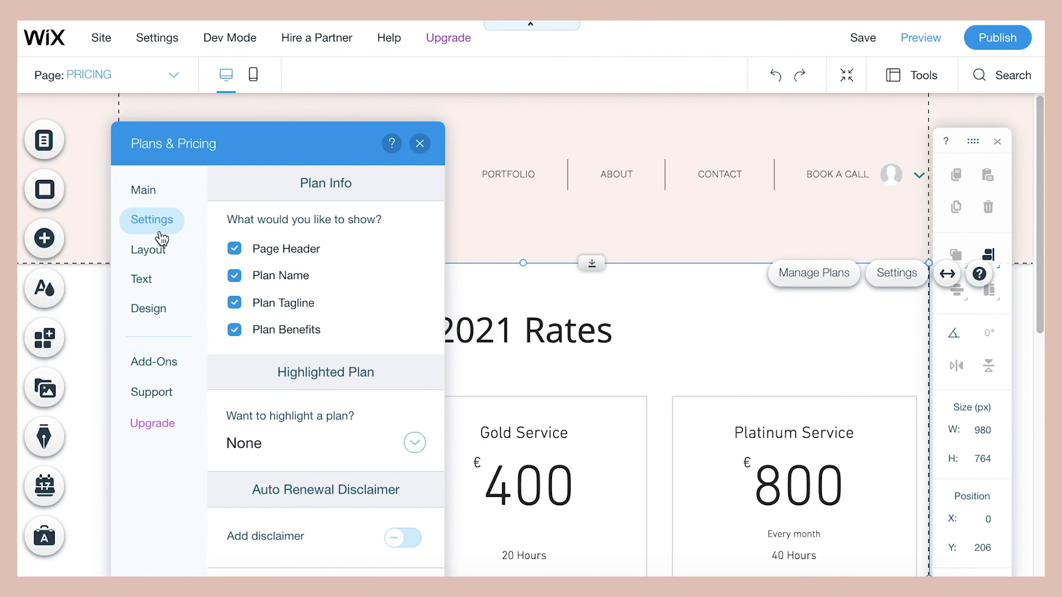
{"action": "left_click", "coordinate": [161, 248]}
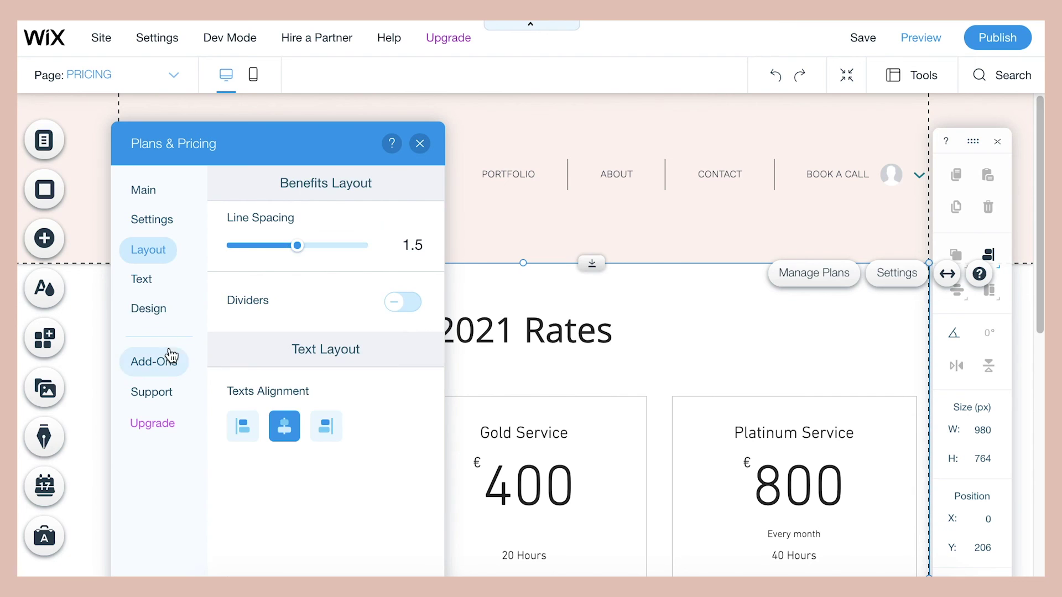
{"action": "left_click", "coordinate": [160, 319]}
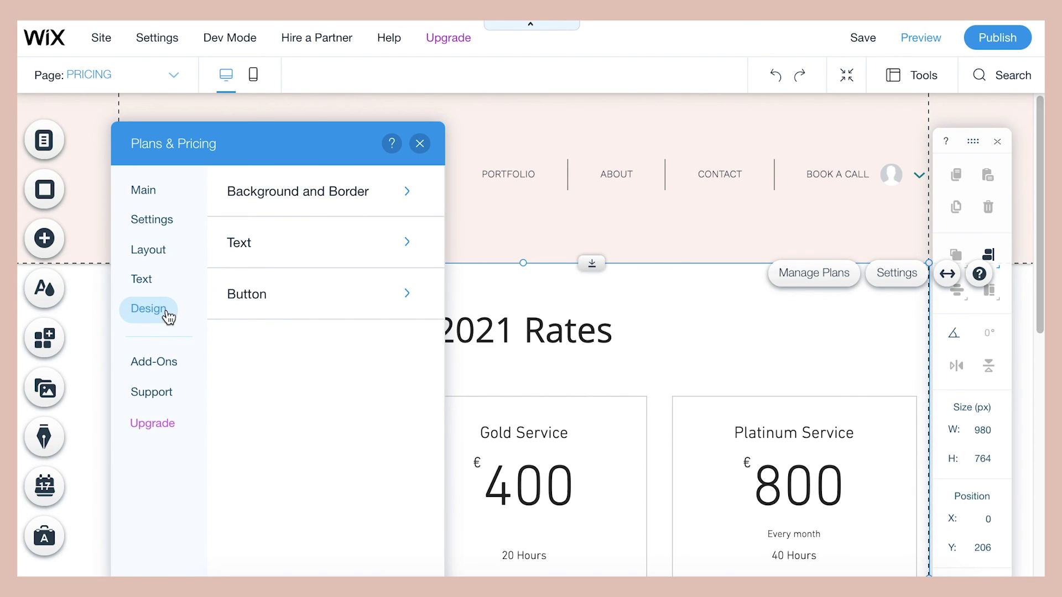
{"action": "left_click", "coordinate": [317, 207]}
{"action": "left_click", "coordinate": [407, 299]}
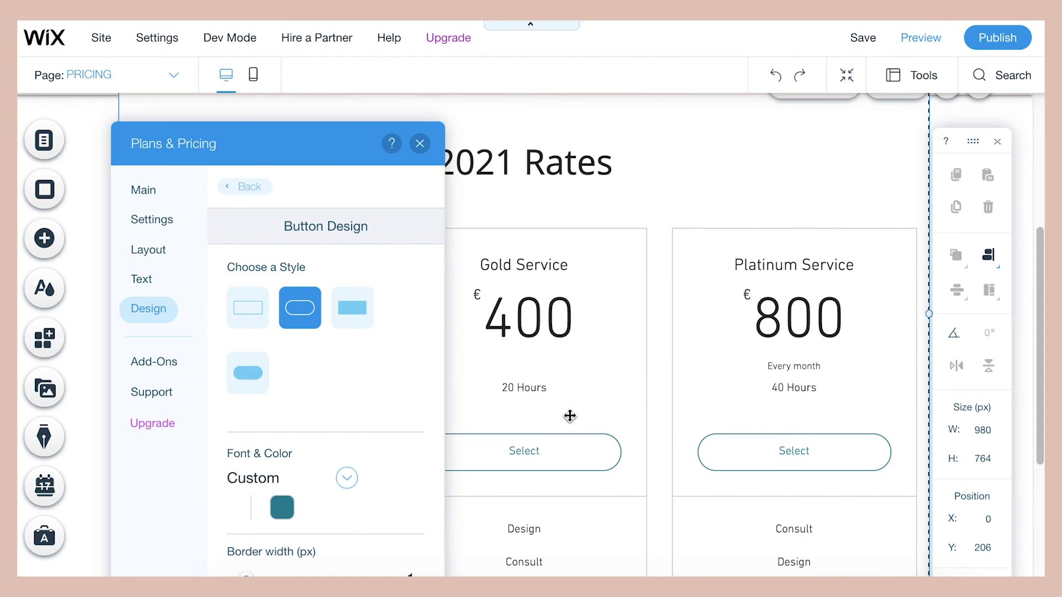
{"action": "left_click", "coordinate": [247, 381]}
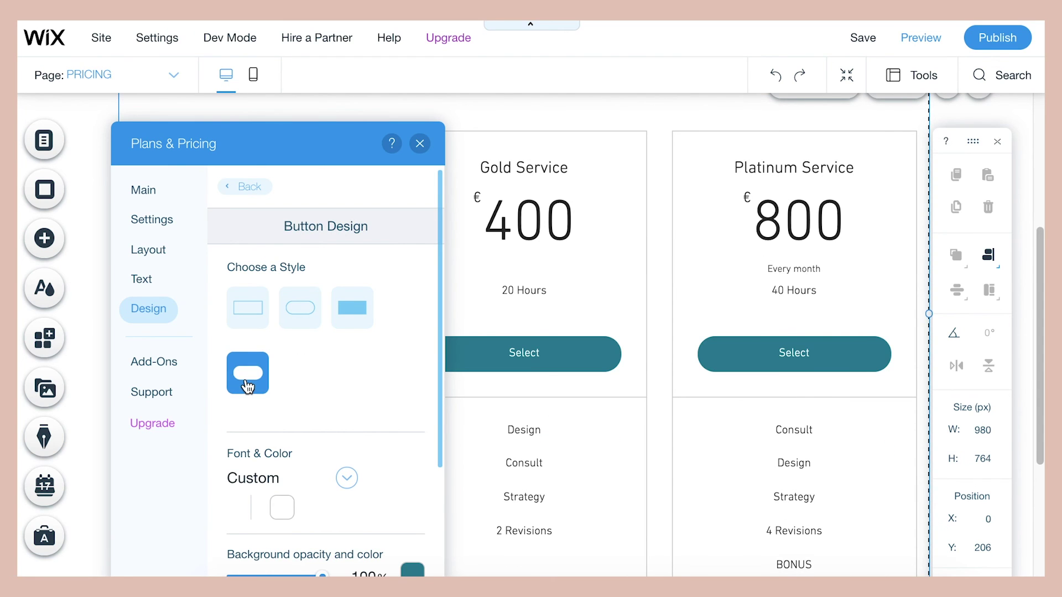
- Review the restyled plan cards and save the site
{"action": "scroll", "coordinate": [561, 419], "scroll_direction": "down", "scroll_amount": 4}
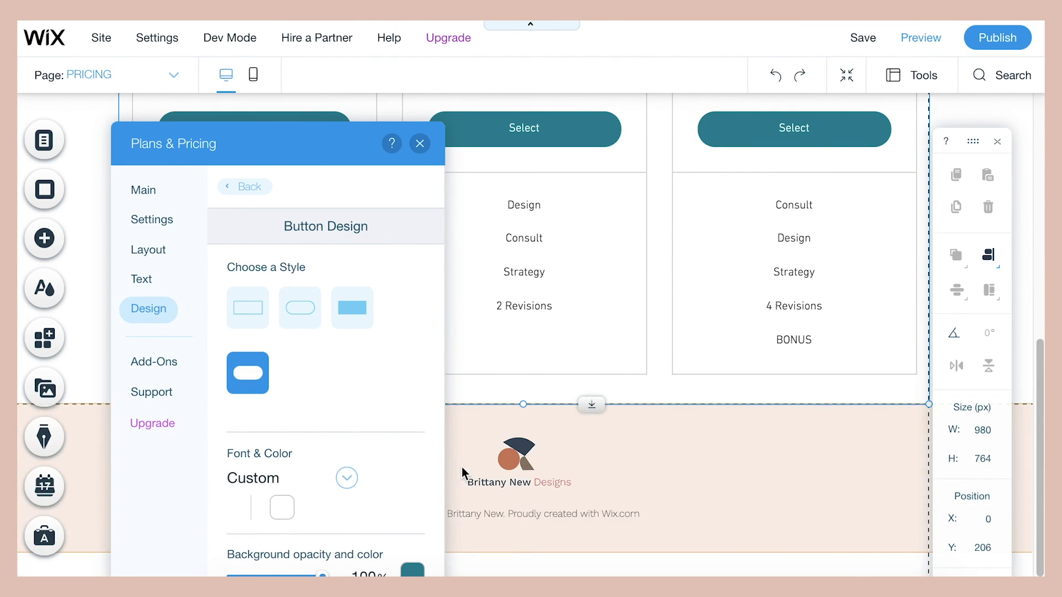
{"action": "scroll", "coordinate": [464, 474], "scroll_direction": "up", "scroll_amount": 8}
{"action": "left_click", "coordinate": [869, 40]}
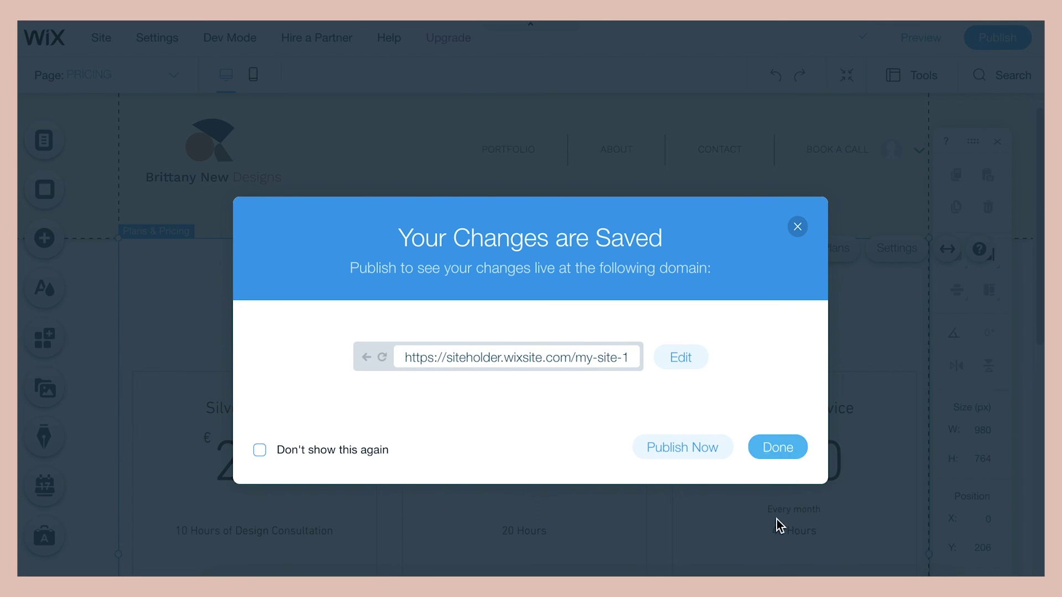
- Publish the saved site changes to the live site
{"action": "left_click", "coordinate": [721, 455]}
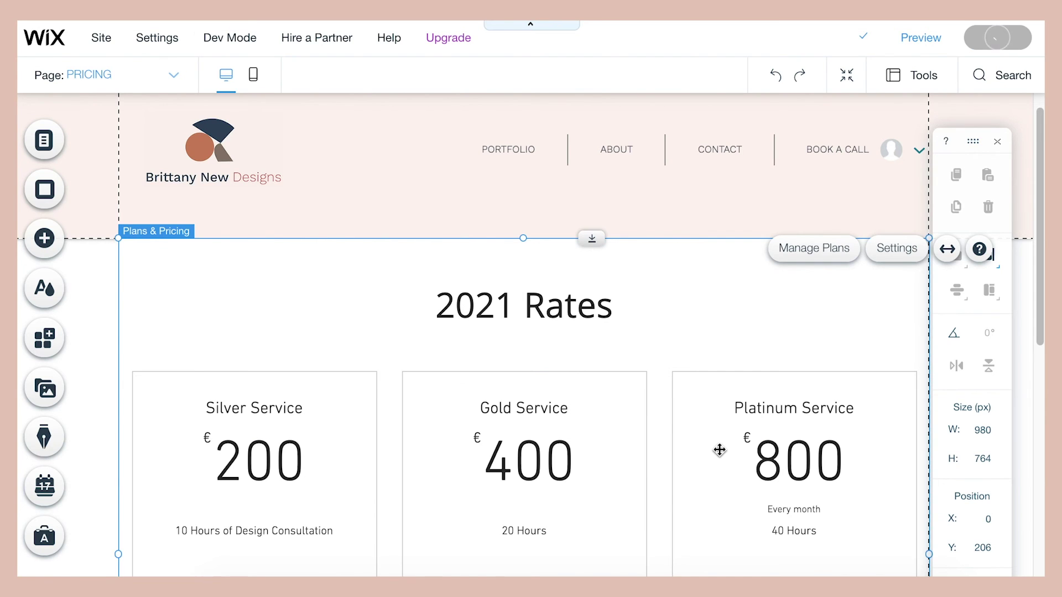